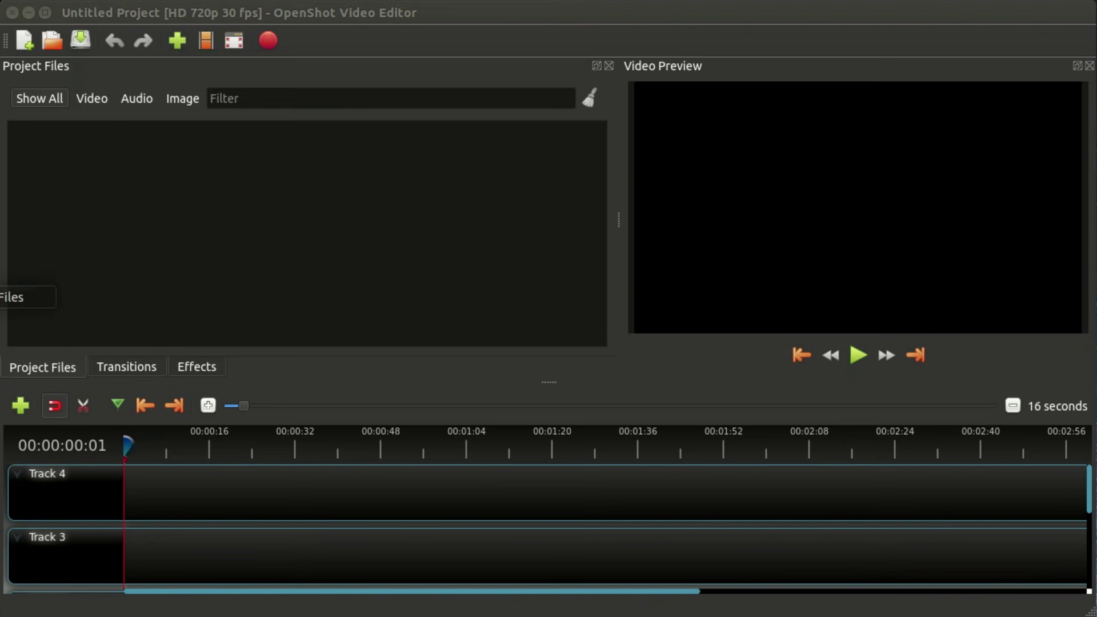
# Step: Import the big-buck-bunny, elephants-dream and sintel trailers from the Videos folder into Project Files
pyautogui.click(12, 297)
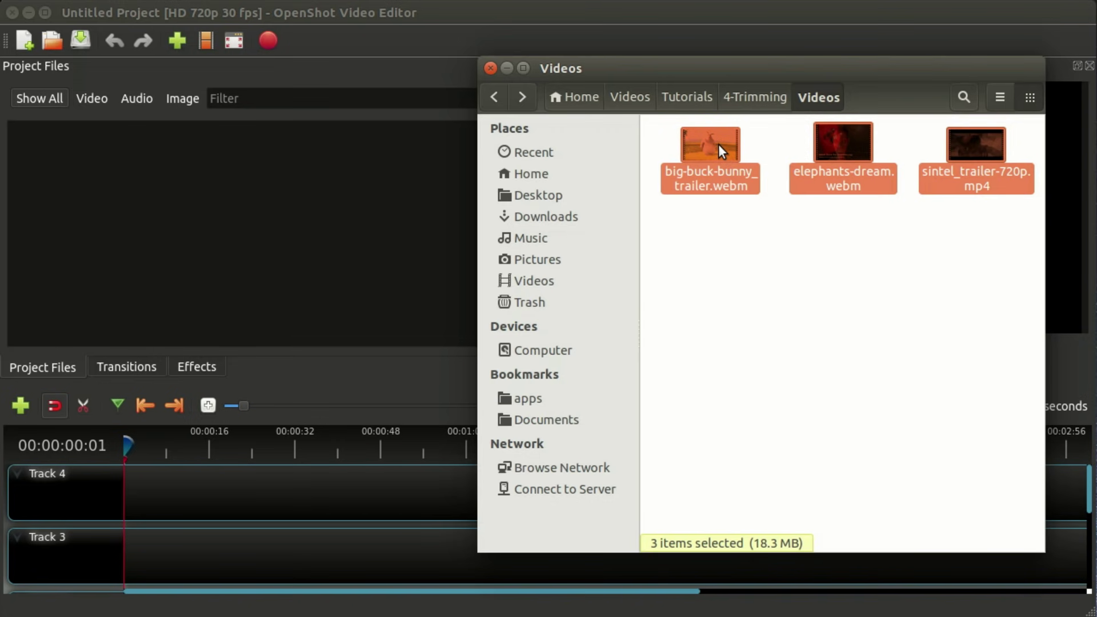
pyautogui.moveTo(718, 144); pyautogui.dragTo(216, 204)
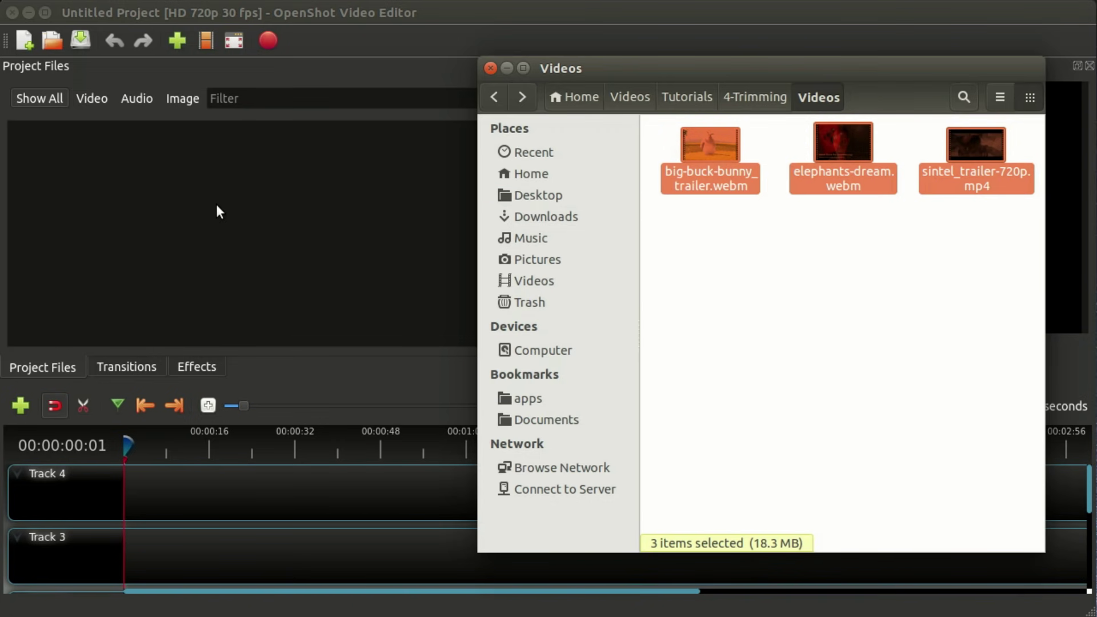
pyautogui.click(331, 235)
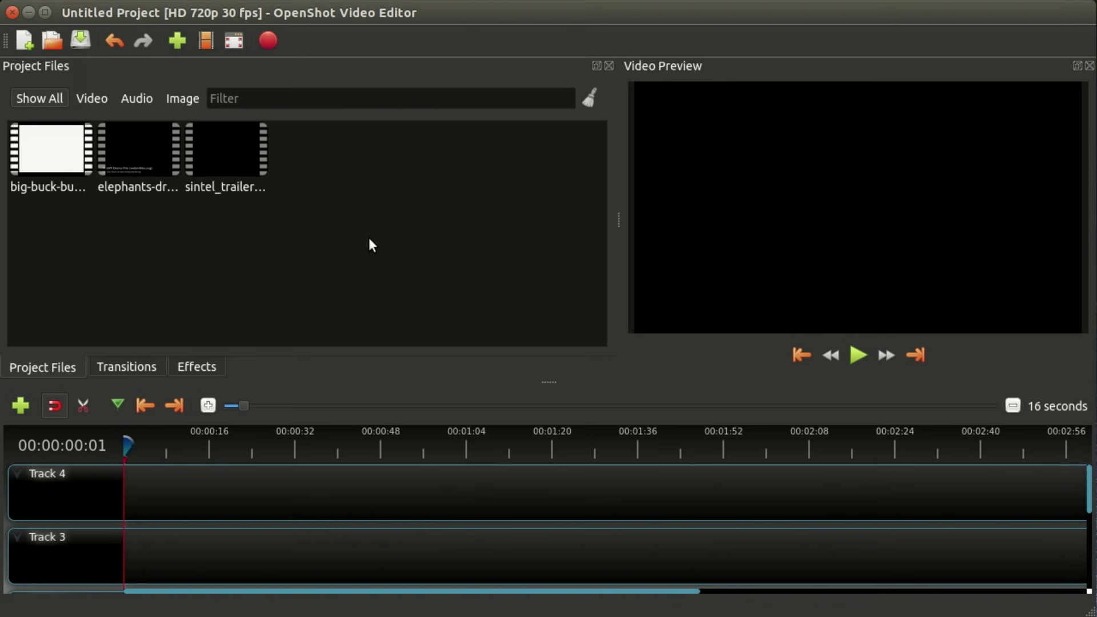
pyautogui.rightClick(49, 153)
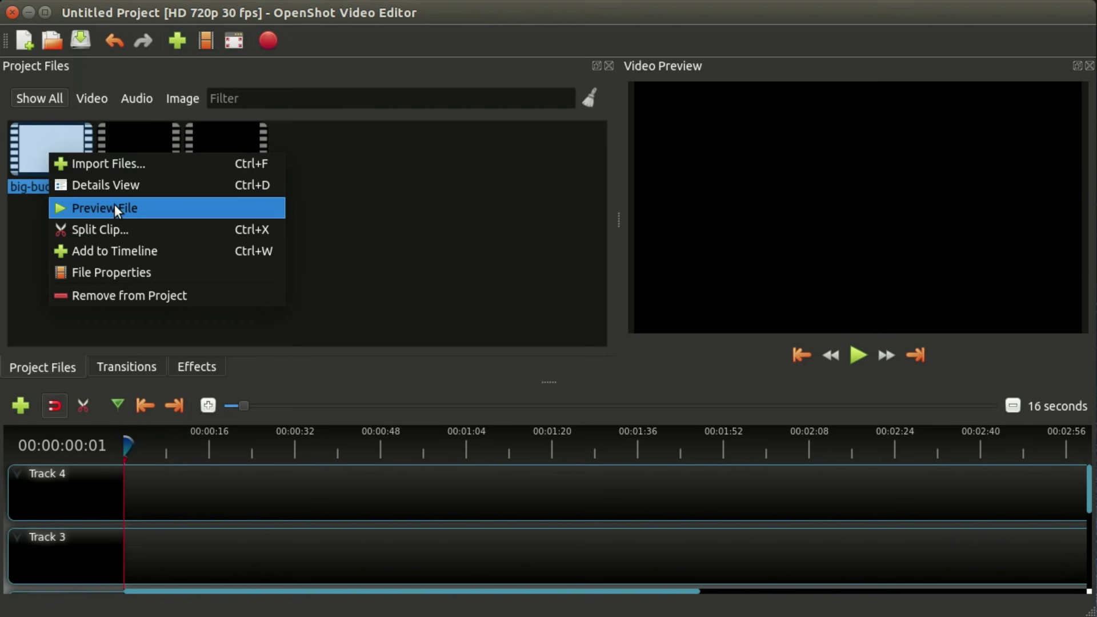
# Step: Split a first big-buck-bunny sub-clip ending at the ONE BIG RABBIT frame
pyautogui.click(132, 230)
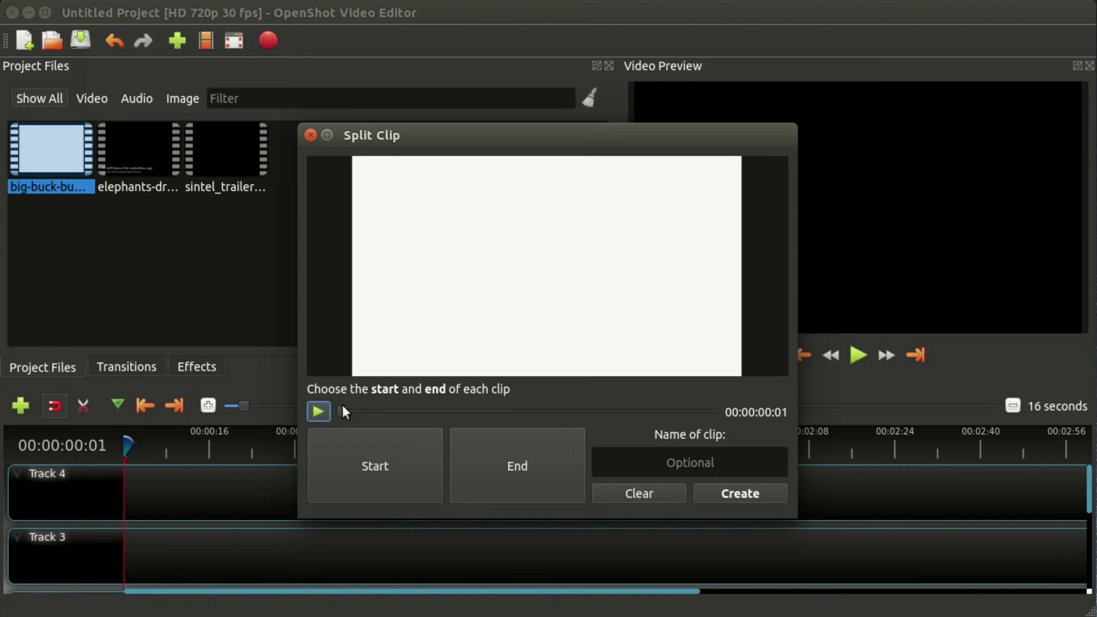
pyautogui.moveTo(342, 411); pyautogui.dragTo(393, 409)
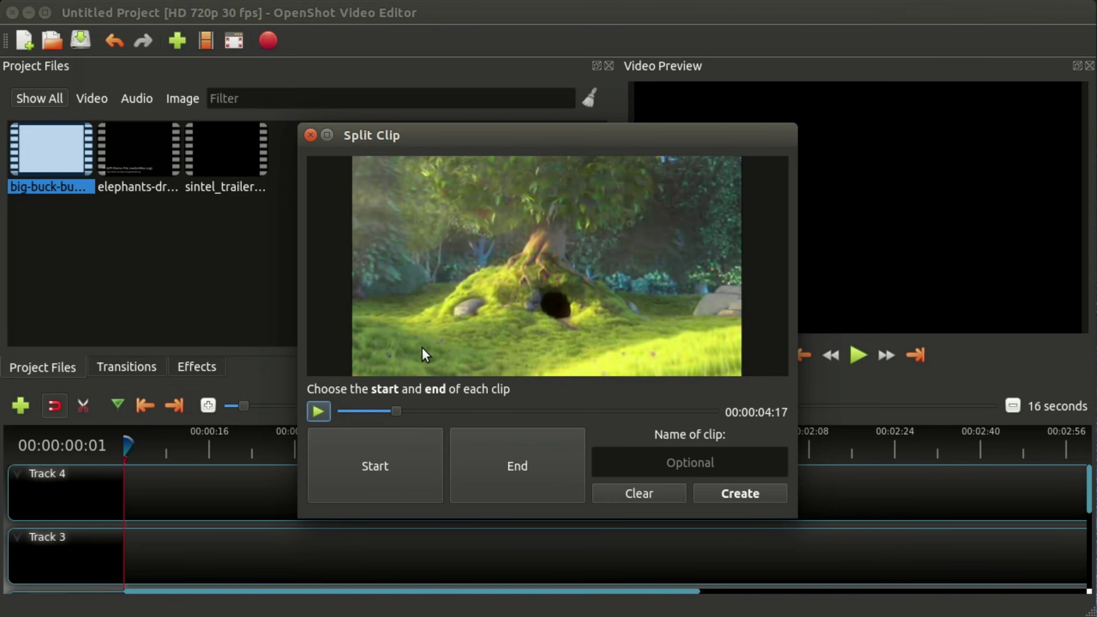
pyautogui.click(386, 461)
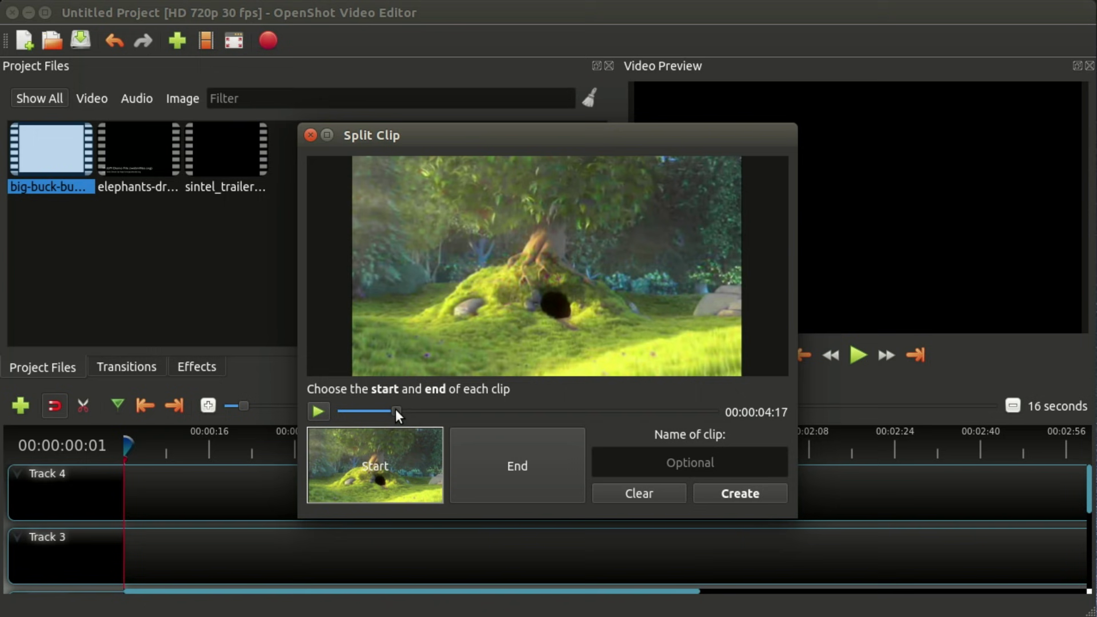
pyautogui.moveTo(396, 409); pyautogui.dragTo(444, 411)
pyautogui.click(520, 459)
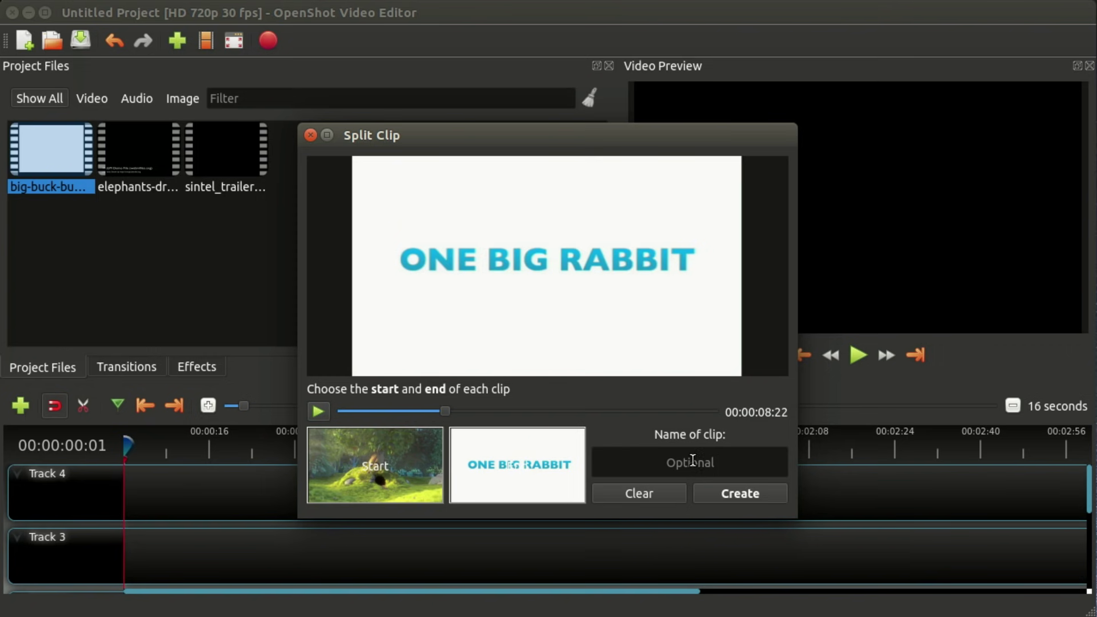
pyautogui.moveTo(563, 135); pyautogui.dragTo(713, 121)
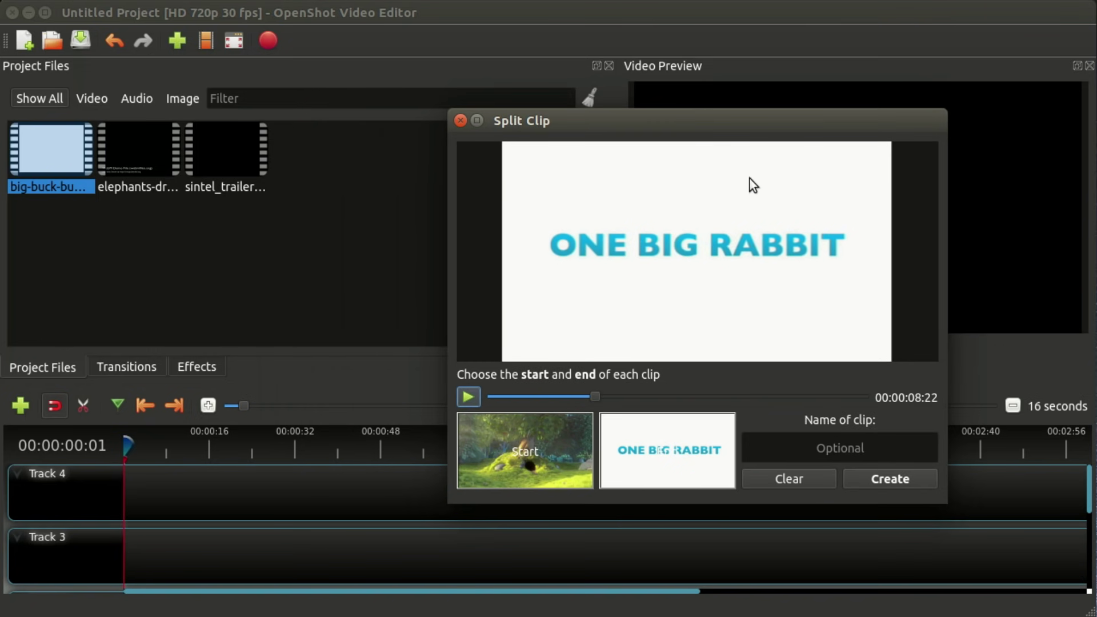
pyautogui.click(900, 484)
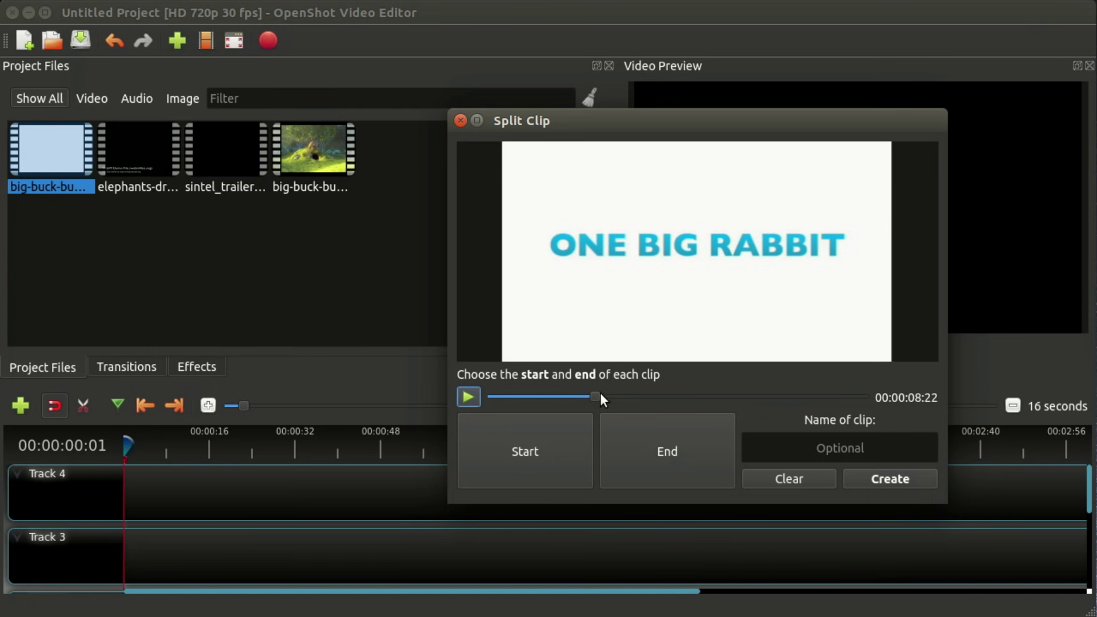
# Step: Create two more sub-clips, the first starting at the ONE BIG RABBIT frame
pyautogui.click(527, 450)
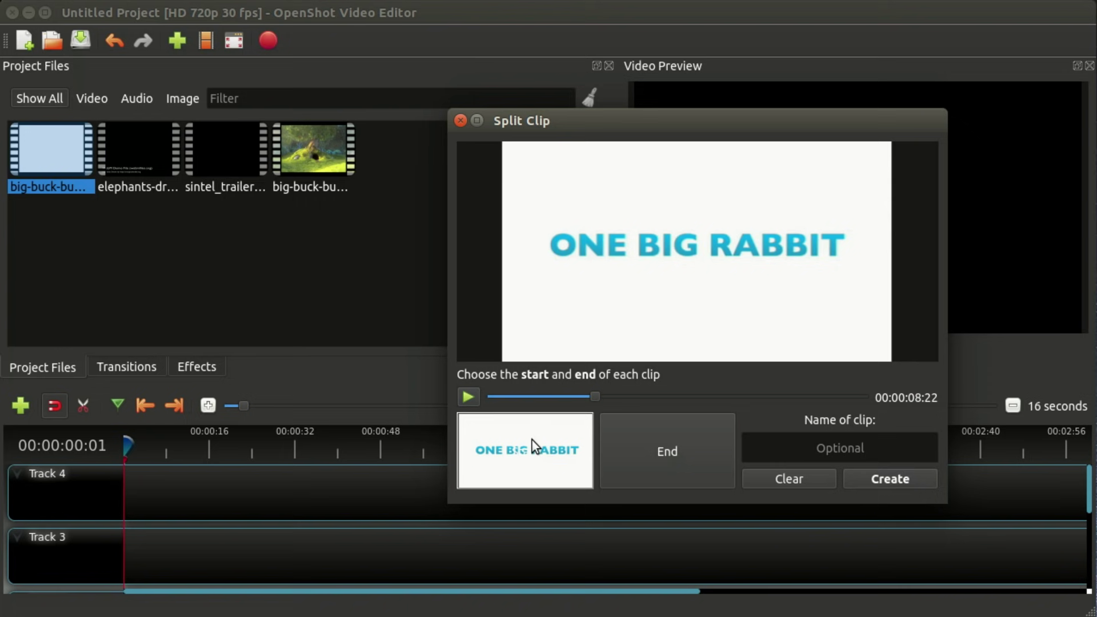
pyautogui.moveTo(595, 393); pyautogui.dragTo(664, 394)
pyautogui.click(636, 451)
pyautogui.click(903, 481)
pyautogui.click(589, 418)
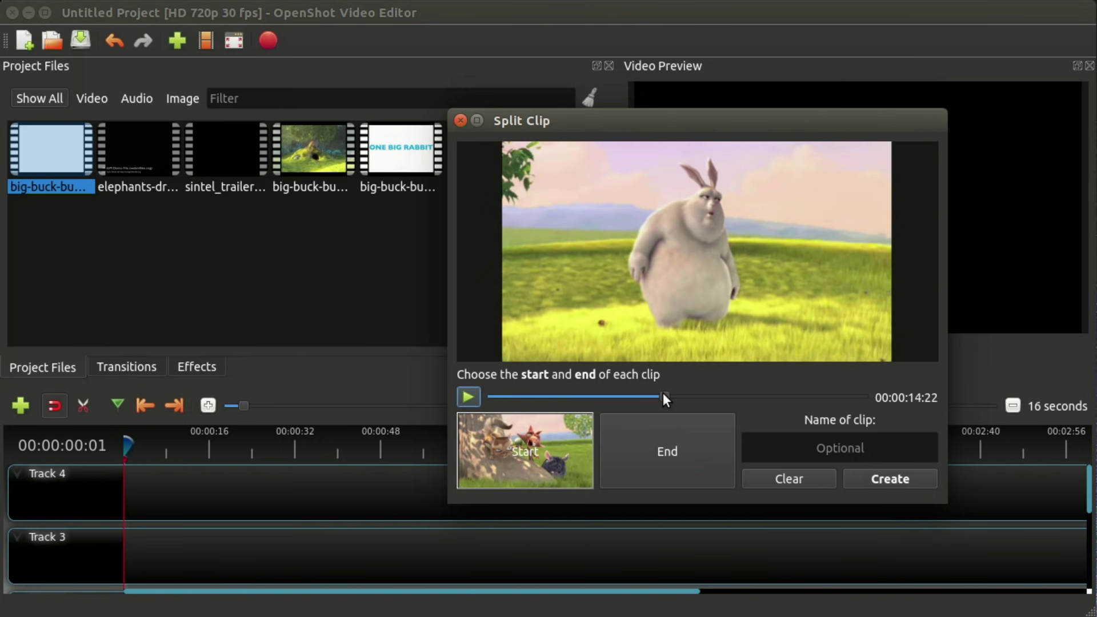
pyautogui.click(681, 431)
pyautogui.click(877, 479)
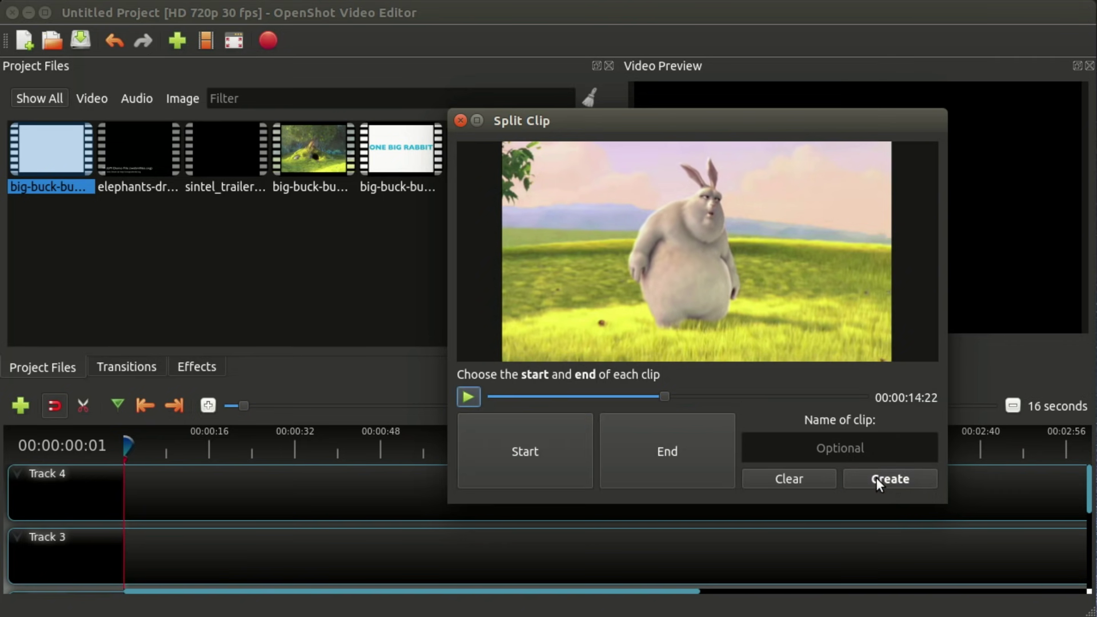
# Step: Place the three split clips on Track 4 near 00:00:32, 00:00:56 and 00:01:08
pyautogui.click(461, 121)
pyautogui.click(495, 155)
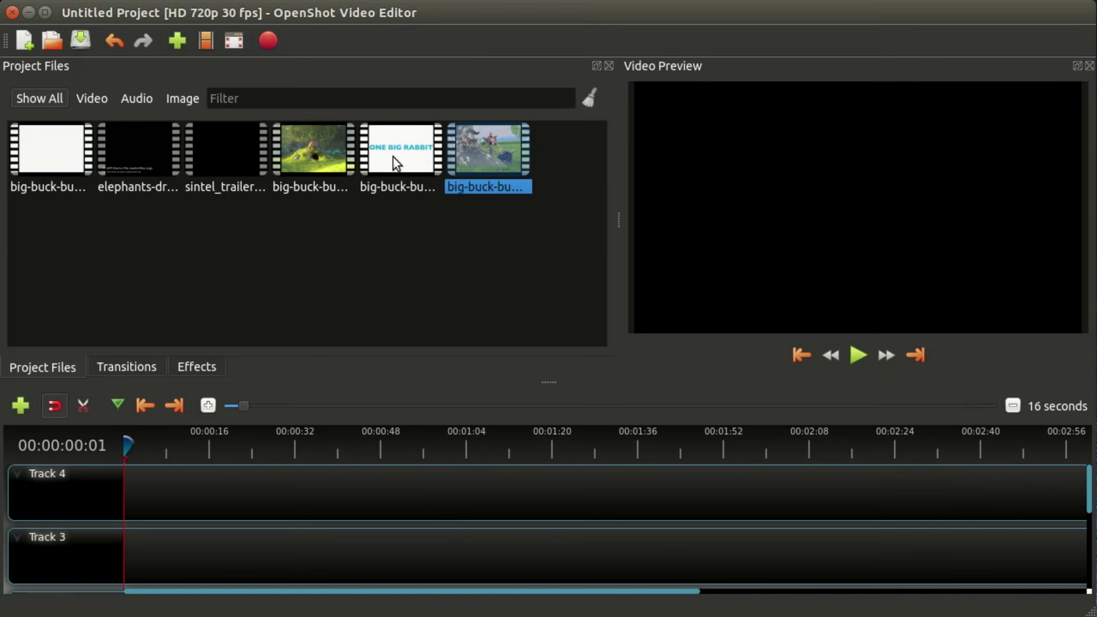
pyautogui.click(331, 152)
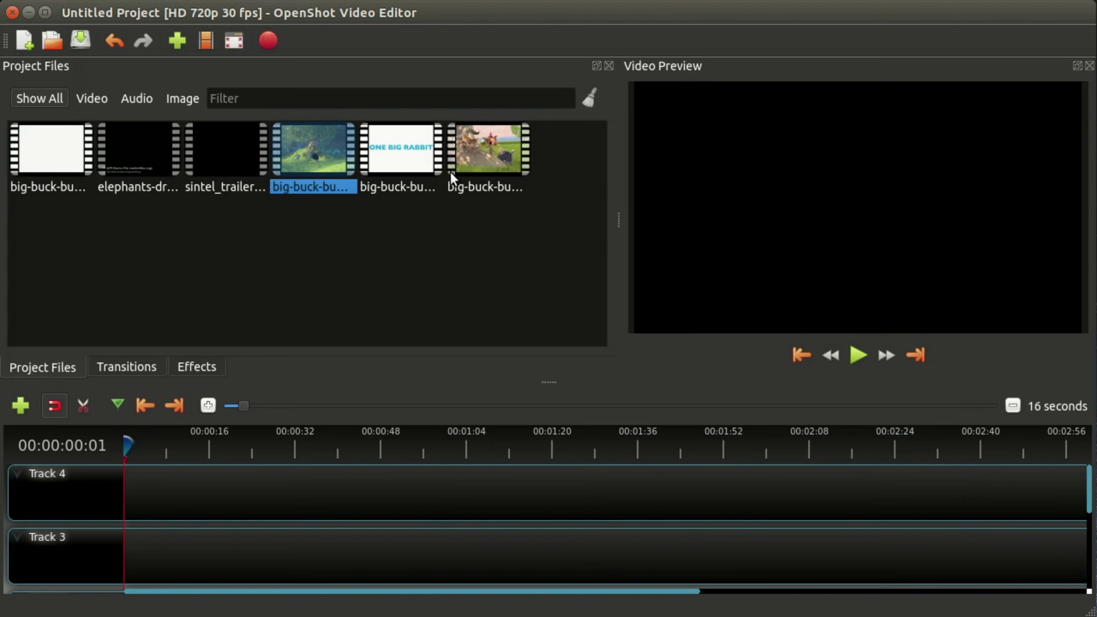
pyautogui.moveTo(324, 145); pyautogui.dragTo(322, 492)
pyautogui.moveTo(393, 178); pyautogui.dragTo(409, 491)
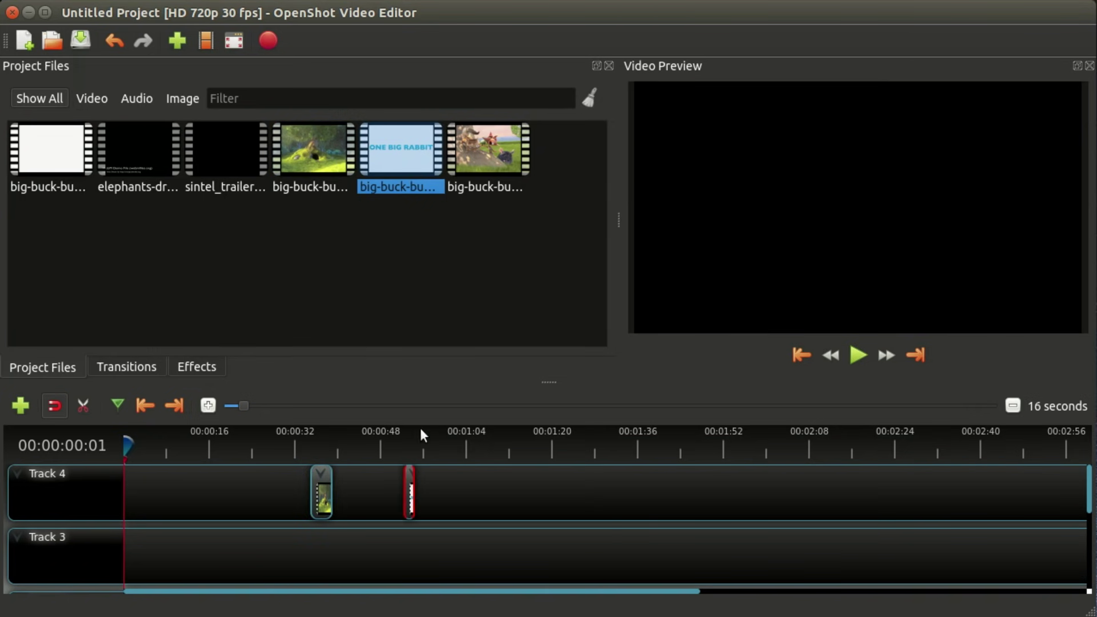
pyautogui.moveTo(495, 190); pyautogui.dragTo(500, 470)
# Step: Preview the placed clips from 00:00:38:08, then delete all three from Track 4
pyautogui.click(323, 440)
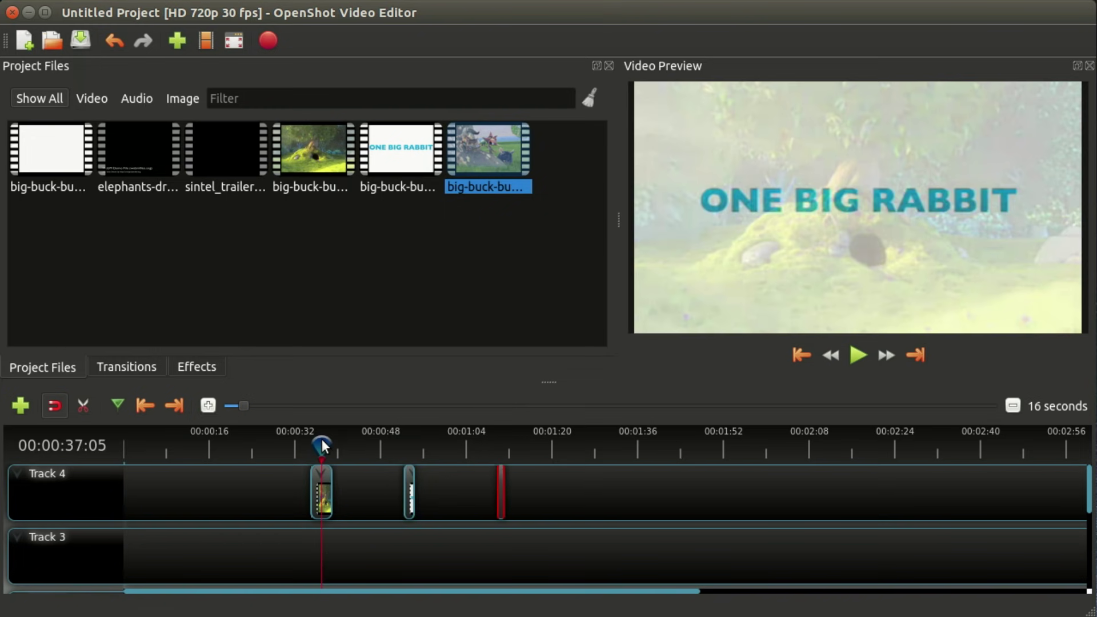
pyautogui.click(328, 443)
pyautogui.moveTo(328, 443); pyautogui.dragTo(393, 438)
pyautogui.moveTo(561, 467); pyautogui.dragTo(311, 483)
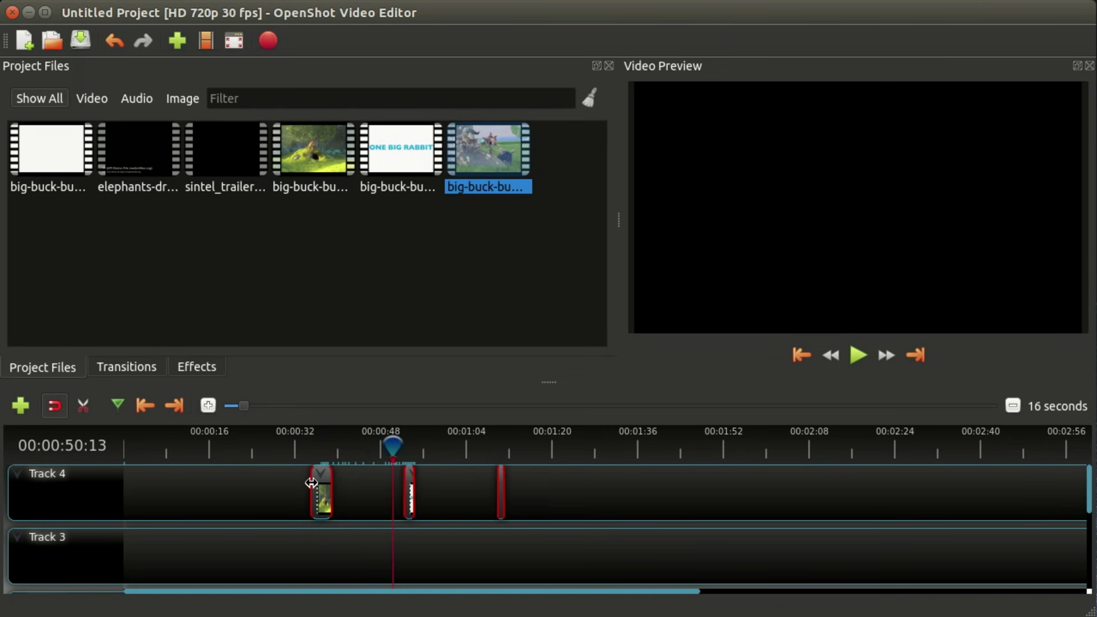
pyautogui.press('Delete')
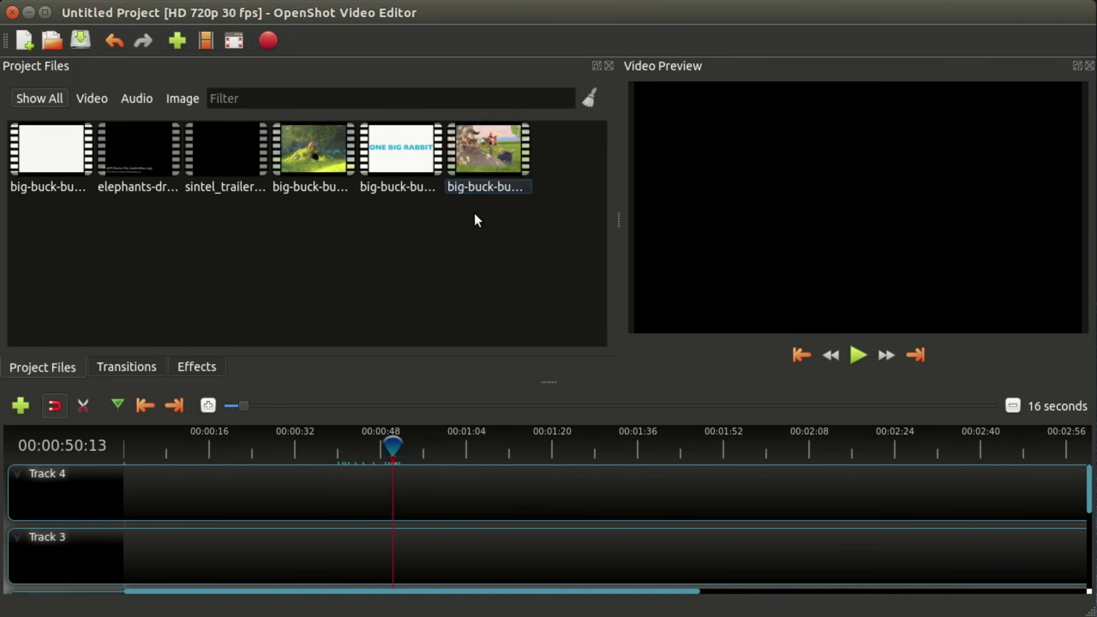
# Step: Add the three split clips to Track 4 via Add to Timeline, ordered with ONE BIG RABBIT first
pyautogui.moveTo(533, 228); pyautogui.dragTo(410, 157)
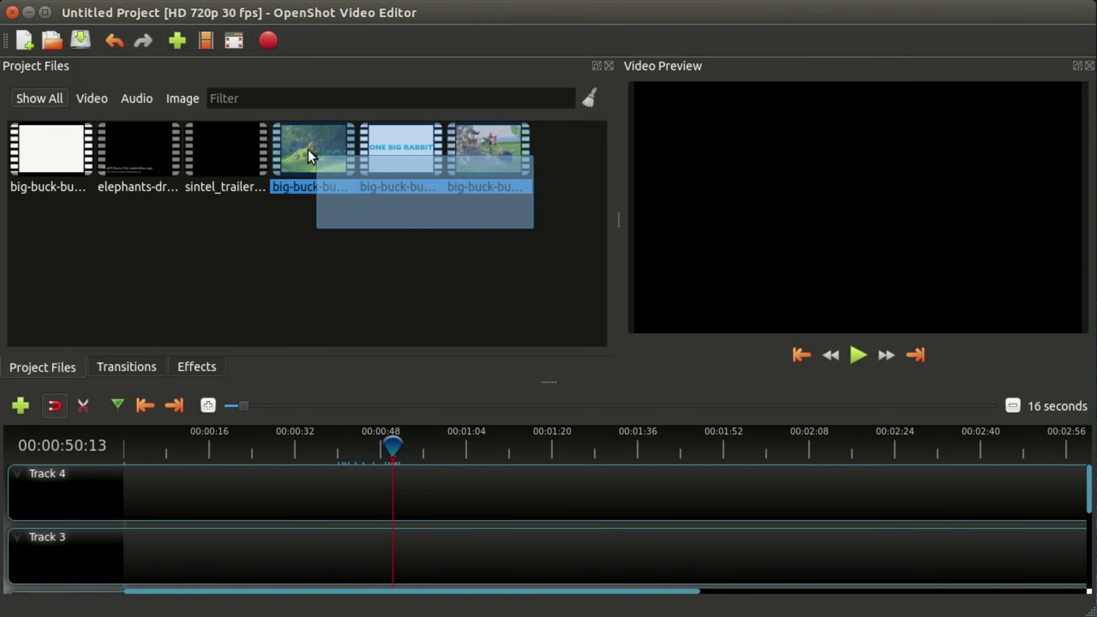
pyautogui.moveTo(312, 149); pyautogui.dragTo(313, 148)
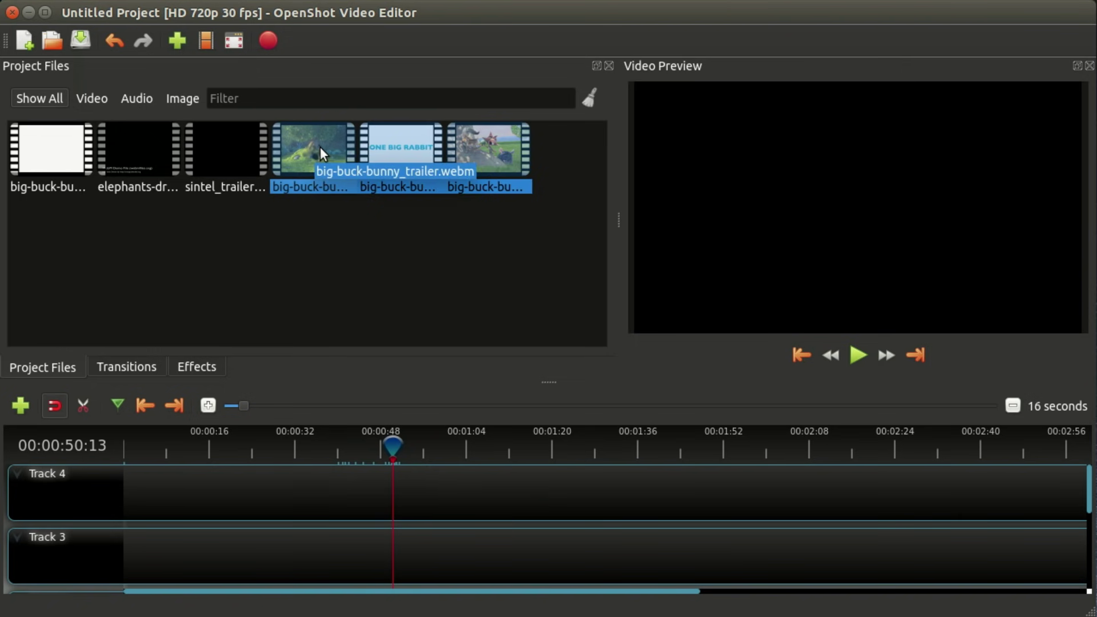
pyautogui.rightClick(320, 147)
pyautogui.click(387, 246)
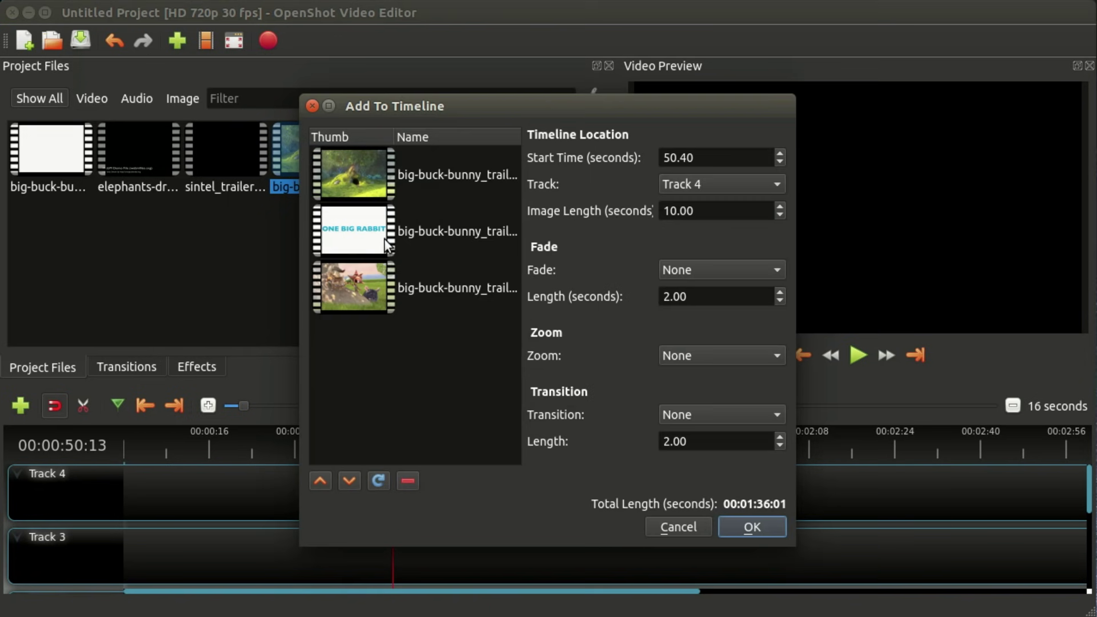
pyautogui.click(411, 231)
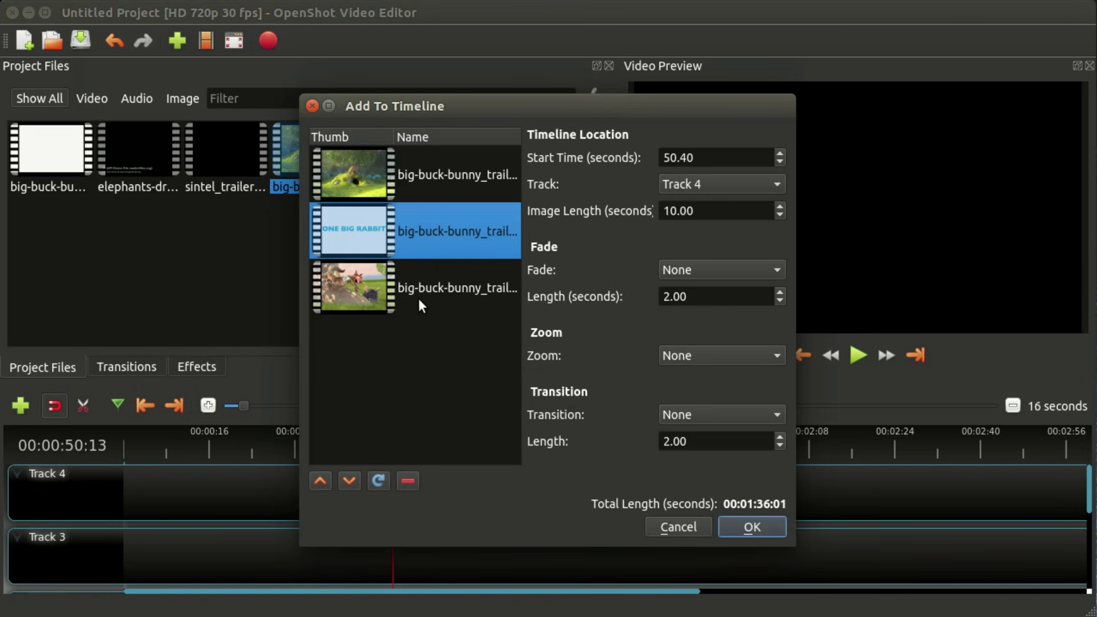
pyautogui.click(419, 299)
pyautogui.click(319, 481)
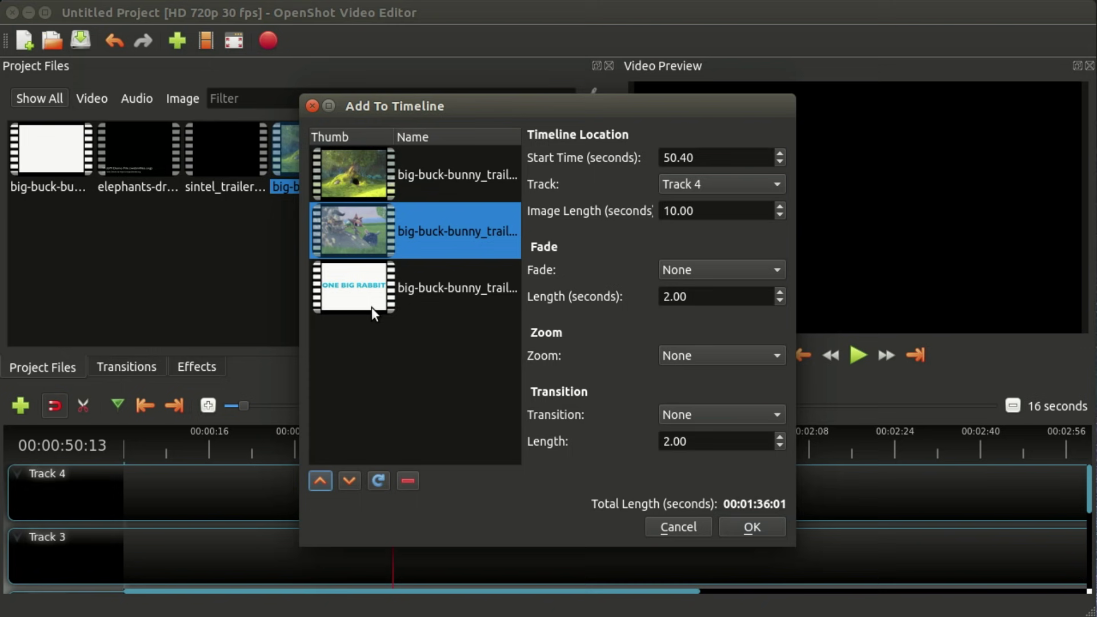
pyautogui.click(321, 481)
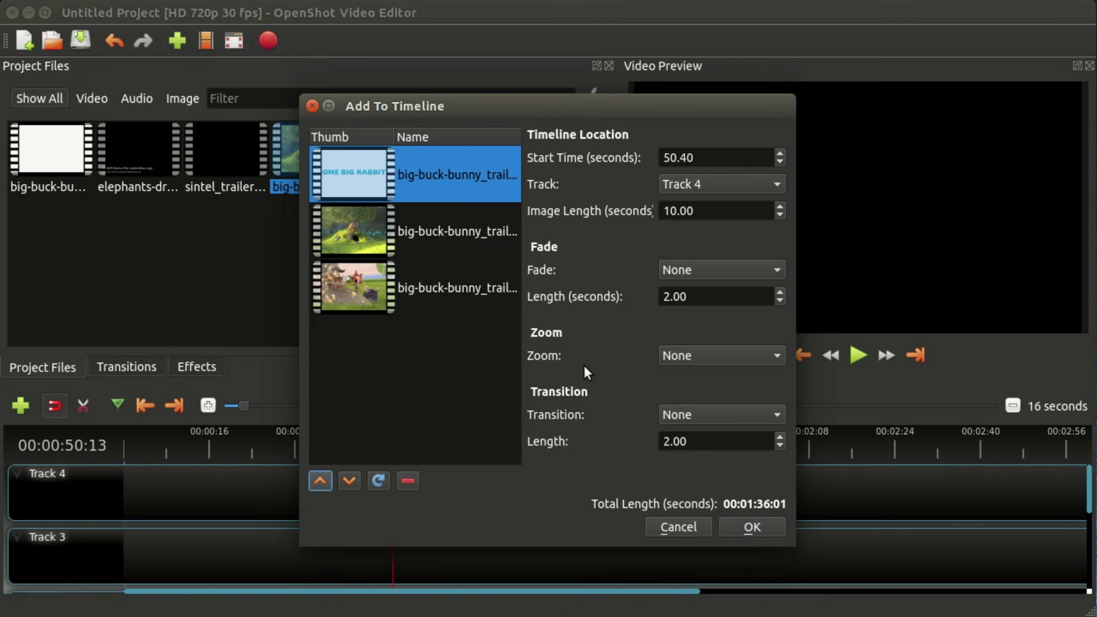
pyautogui.click(760, 524)
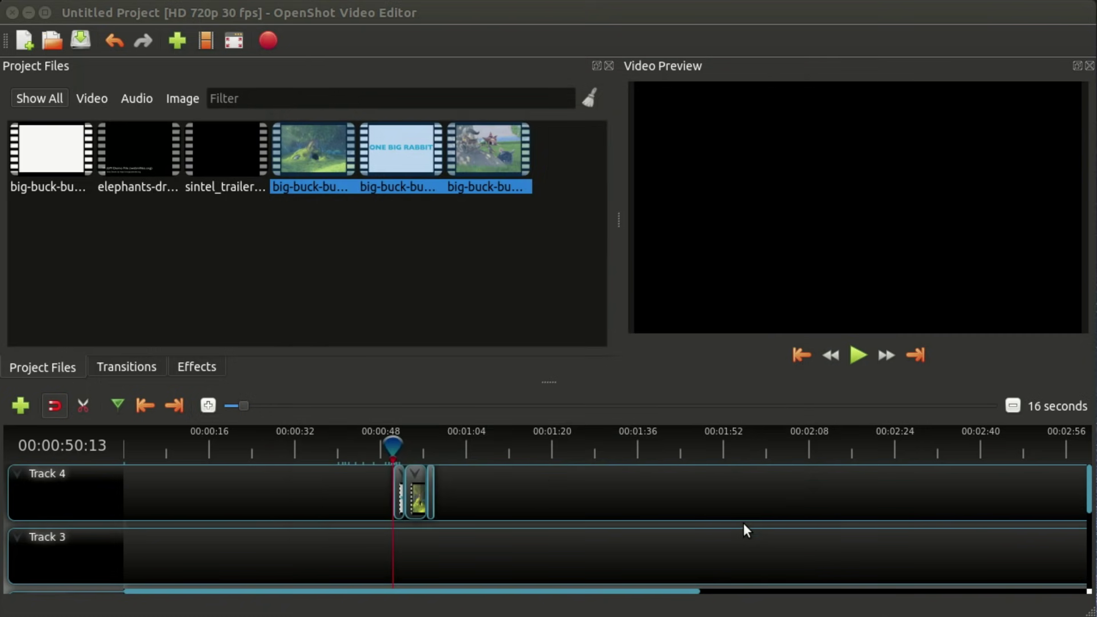
# Step: Put the full big-buck-bunny trailer on Track 4 and trim it to roughly 00:00:37–00:00:52
pyautogui.moveTo(393, 444)
pyautogui.mouseDown()
pyautogui.moveTo(431, 439)
pyautogui.moveTo(400, 439)
pyautogui.mouseUp()
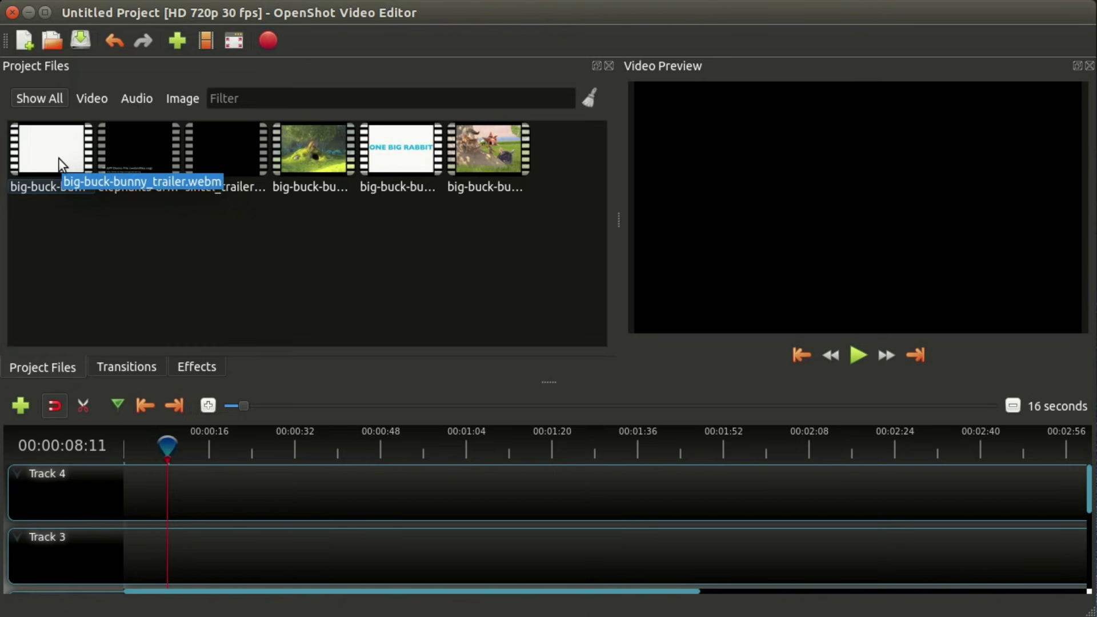
pyautogui.moveTo(53, 157); pyautogui.dragTo(377, 446)
pyautogui.click(331, 457)
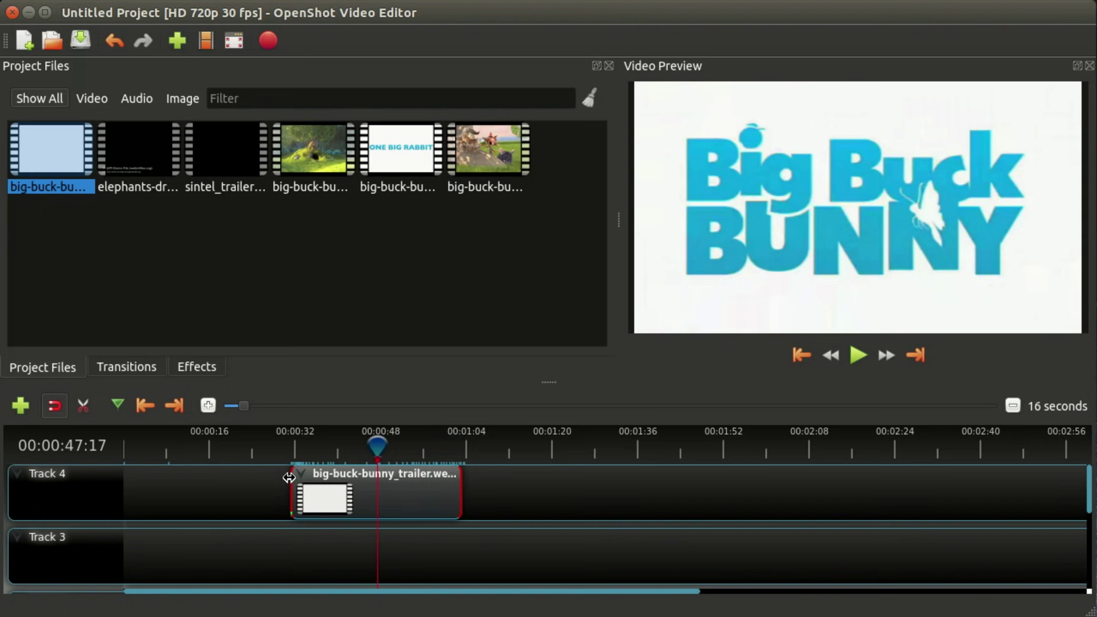
pyautogui.moveTo(290, 478); pyautogui.dragTo(320, 479)
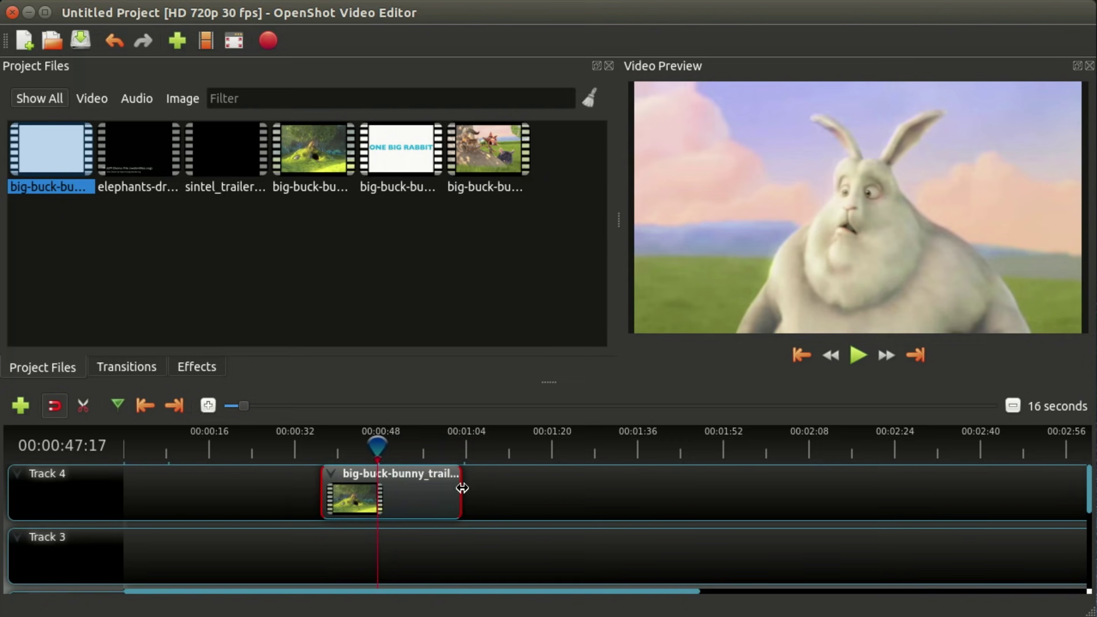
pyautogui.moveTo(462, 487); pyautogui.dragTo(412, 488)
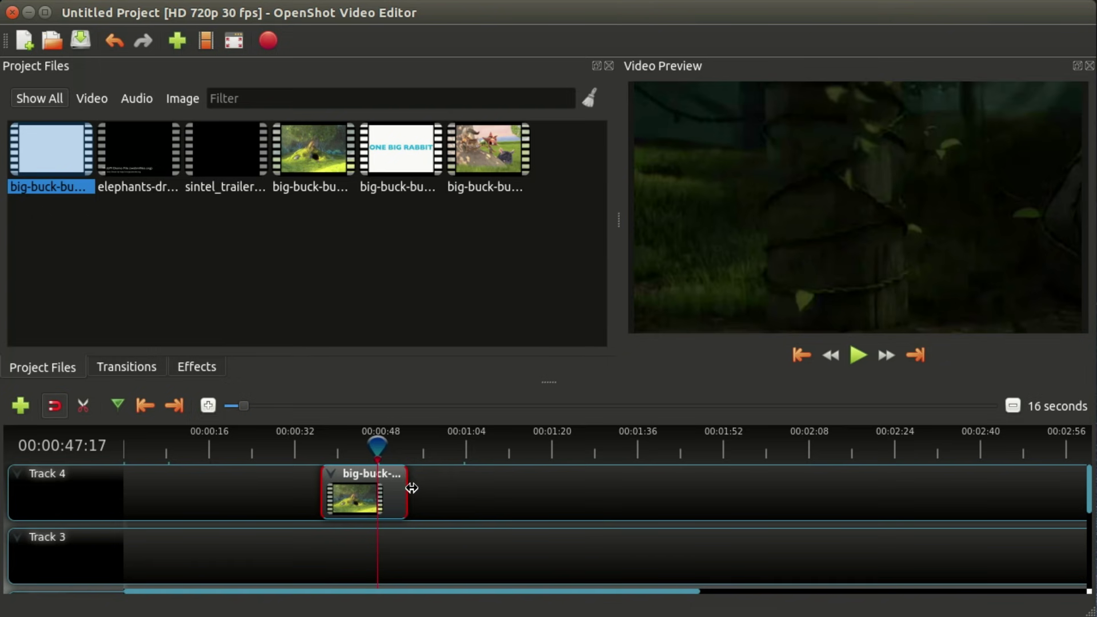
pyautogui.moveTo(413, 488); pyautogui.dragTo(414, 487)
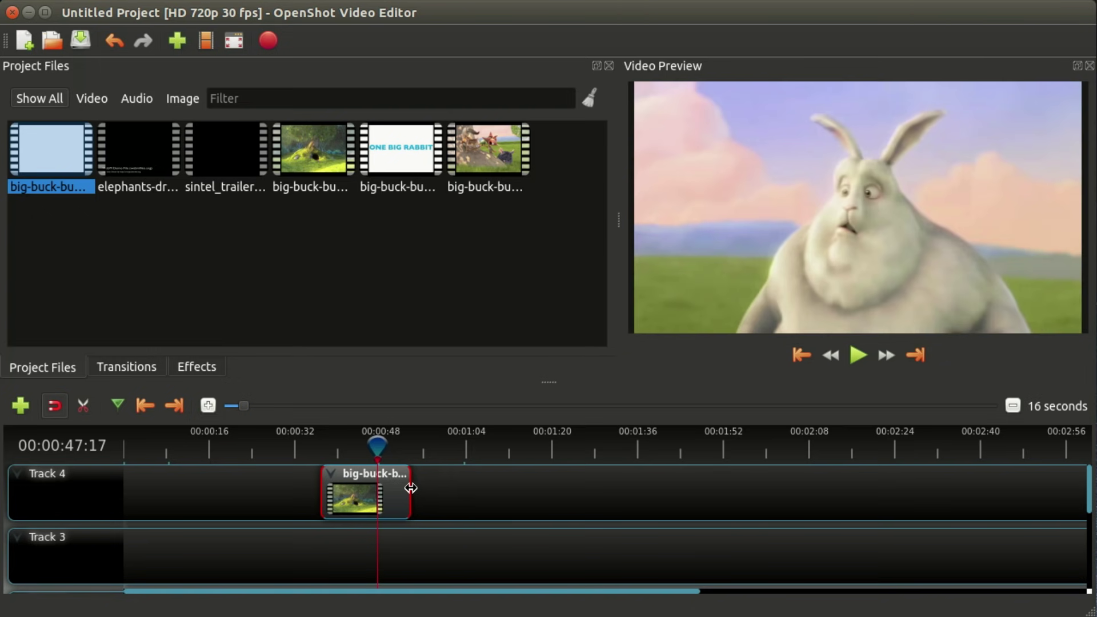
pyautogui.moveTo(354, 444)
pyautogui.mouseDown()
pyautogui.moveTo(319, 447)
pyautogui.moveTo(404, 444)
pyautogui.moveTo(359, 446)
pyautogui.mouseUp()
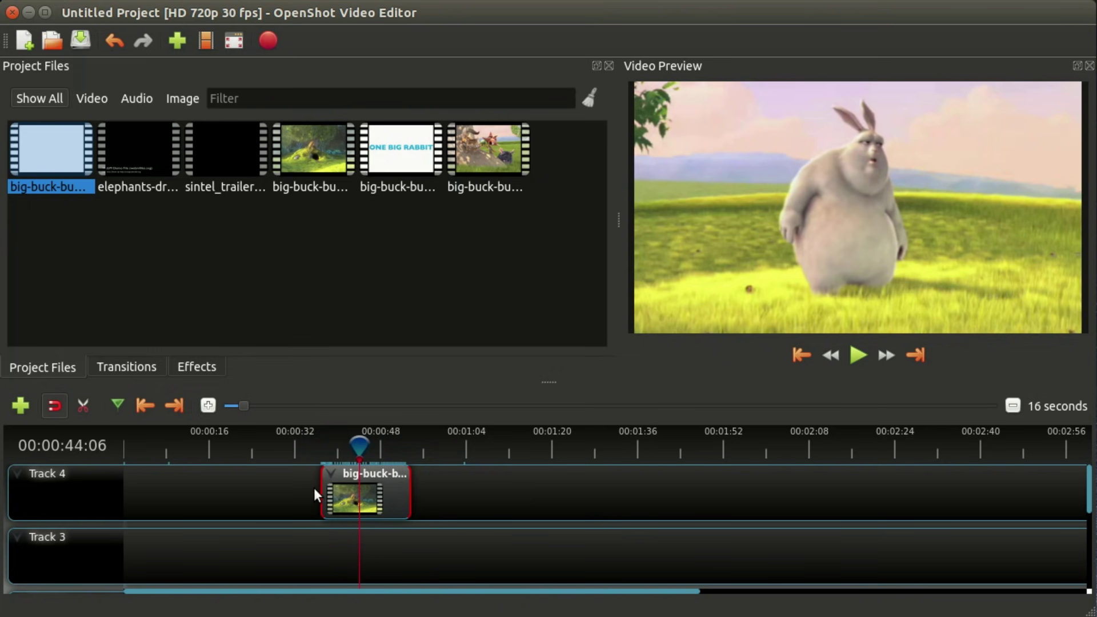
# Step: Delete the bunny clip from Track 4
pyautogui.press('Delete')
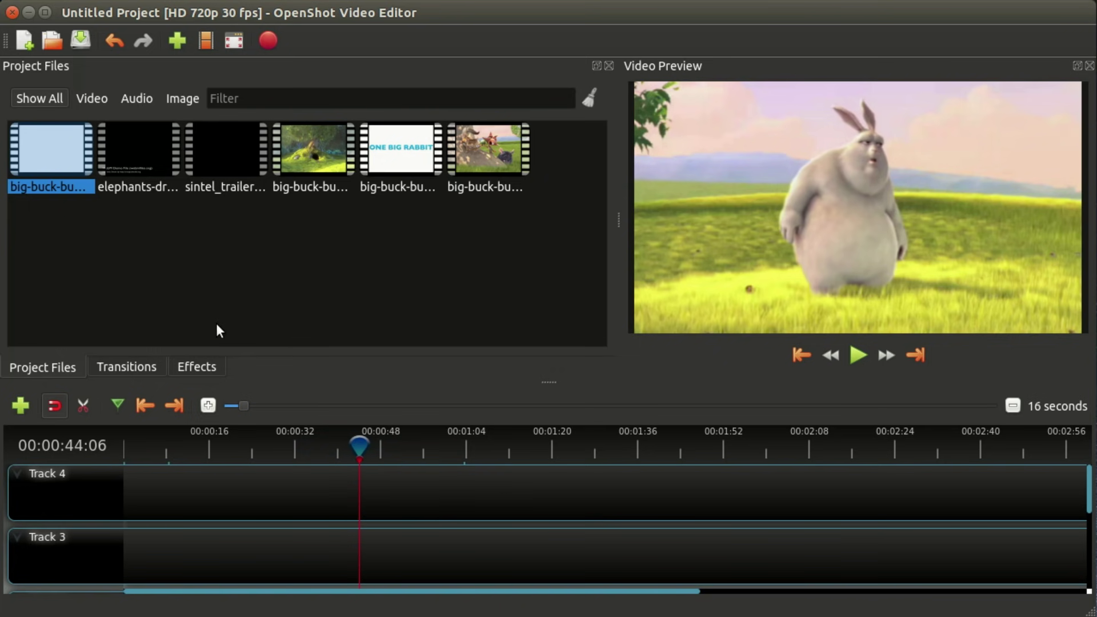
pyautogui.click(216, 324)
pyautogui.click(295, 447)
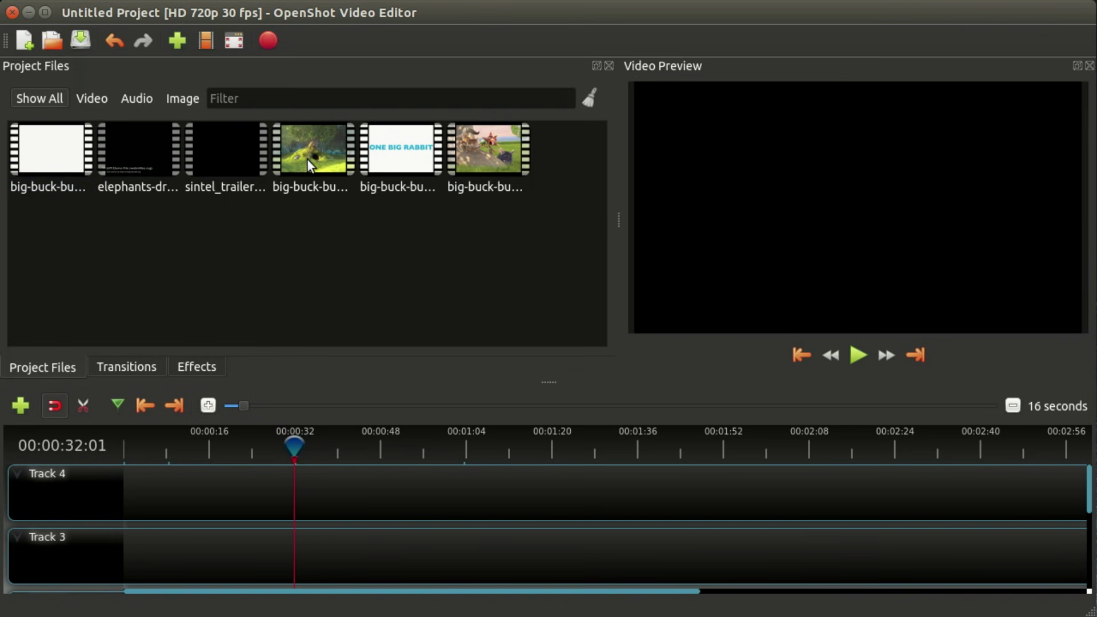
# Step: Place sintel_trailer-720p.mp4 on Track 4 and set the playhead to 00:00:58:08
pyautogui.moveTo(224, 152); pyautogui.dragTo(400, 485)
pyautogui.click(433, 443)
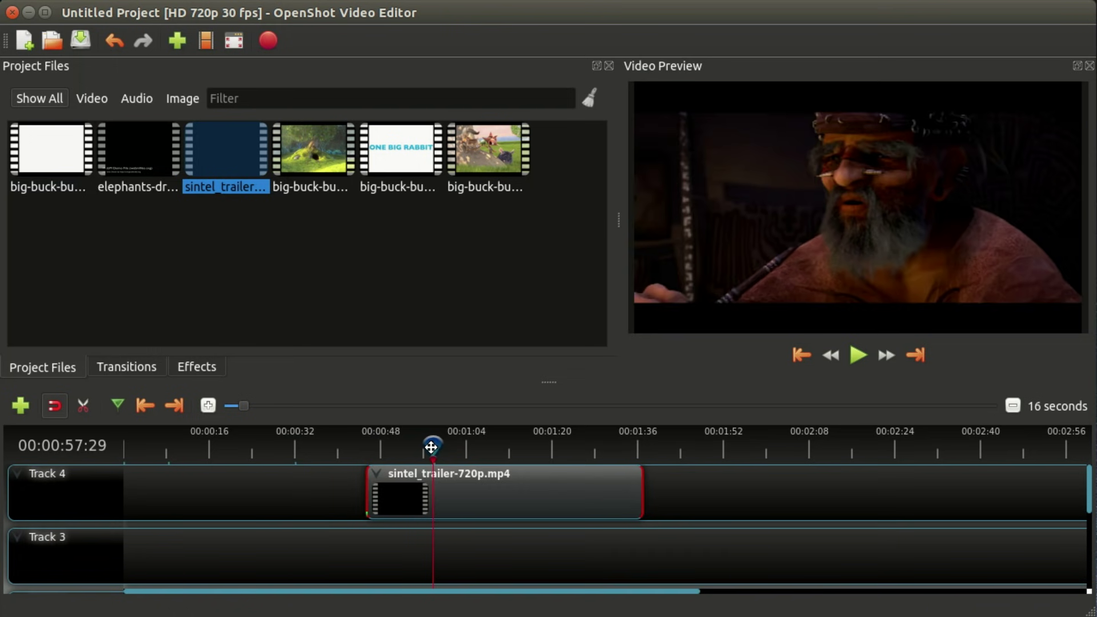
pyautogui.moveTo(431, 447); pyautogui.dragTo(436, 446)
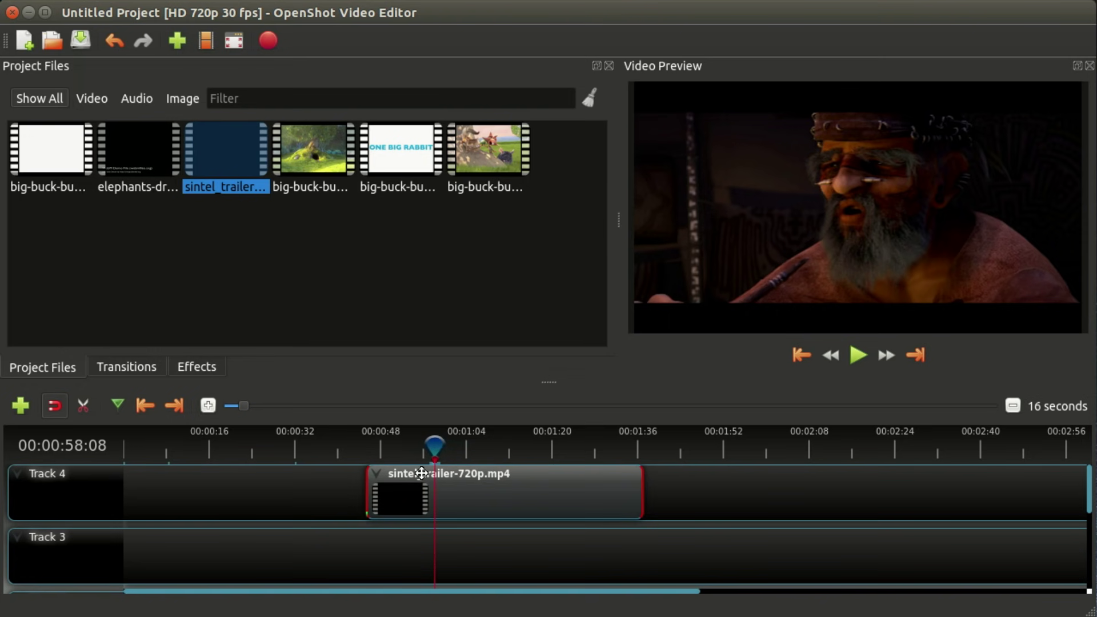
# Step: Slice All, keeping the right side at 58 seconds and the left side at 1:18:23
pyautogui.rightClick(434, 443)
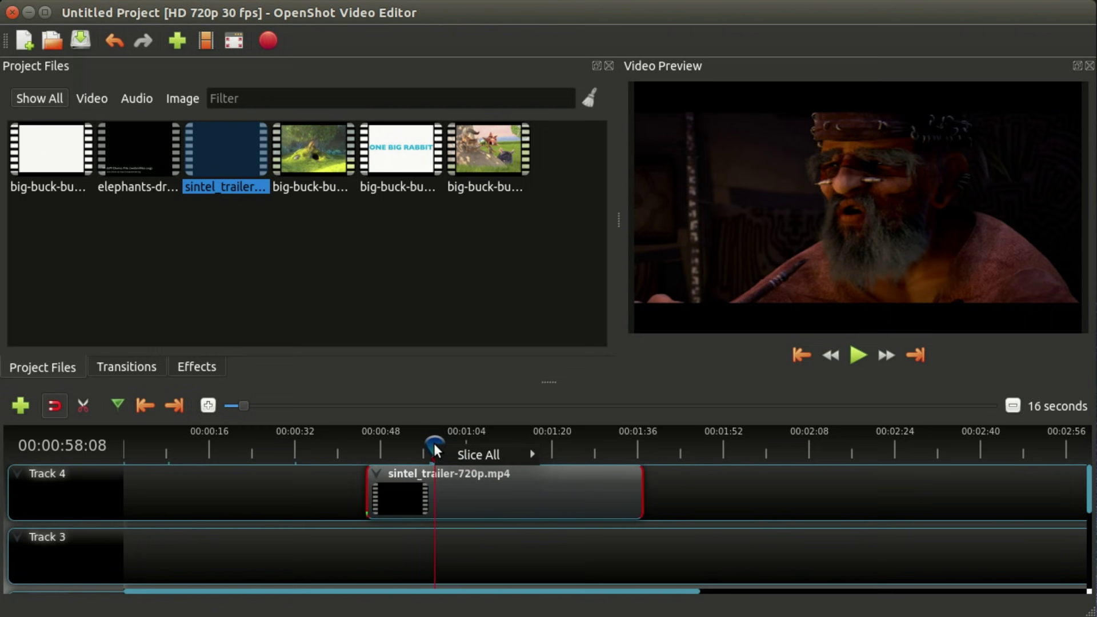
pyautogui.moveTo(437, 448)
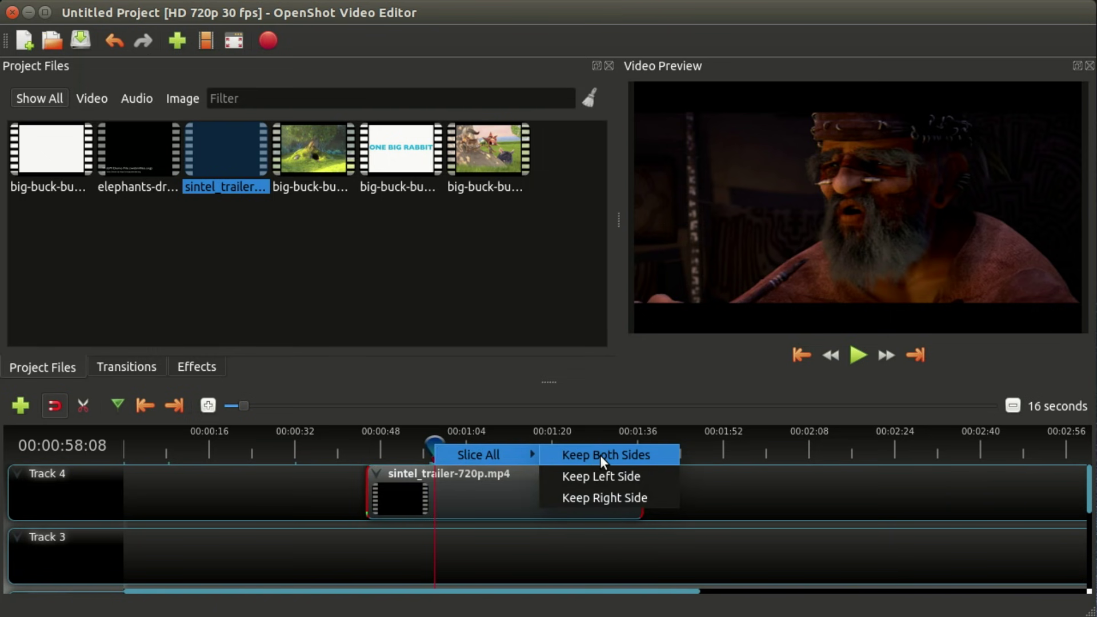
pyautogui.click(602, 496)
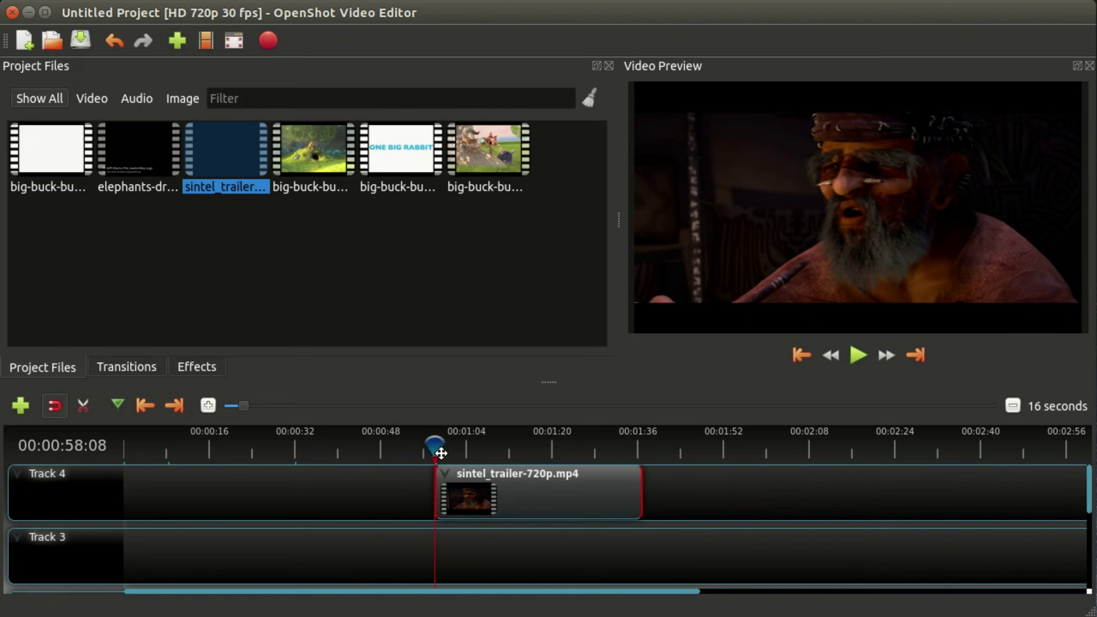
pyautogui.moveTo(435, 446); pyautogui.dragTo(546, 439)
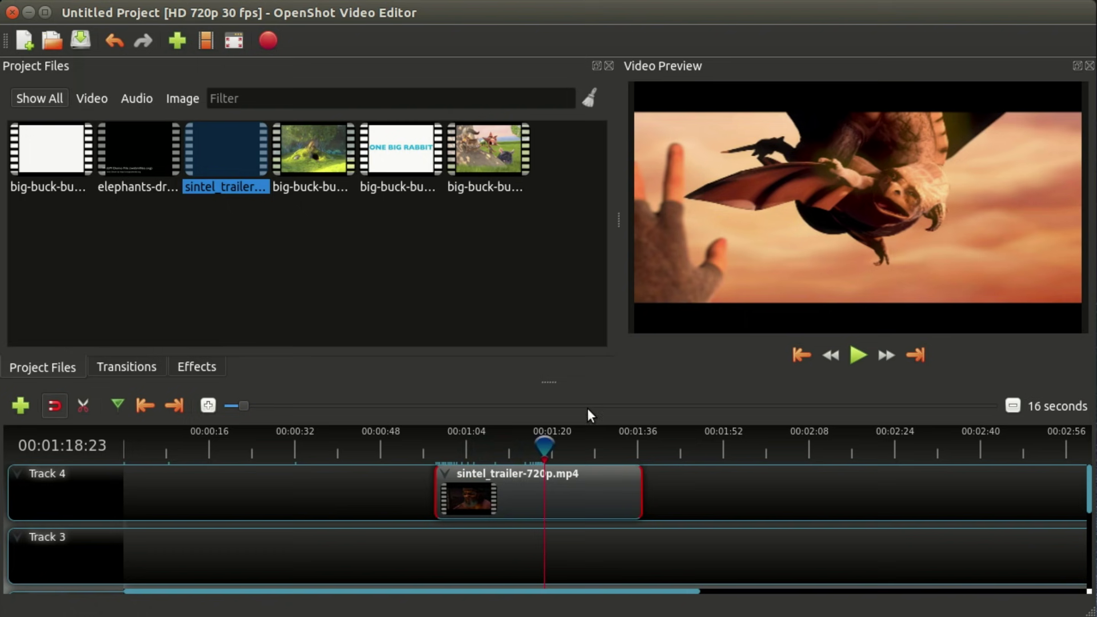
pyautogui.rightClick(542, 438)
pyautogui.moveTo(571, 451)
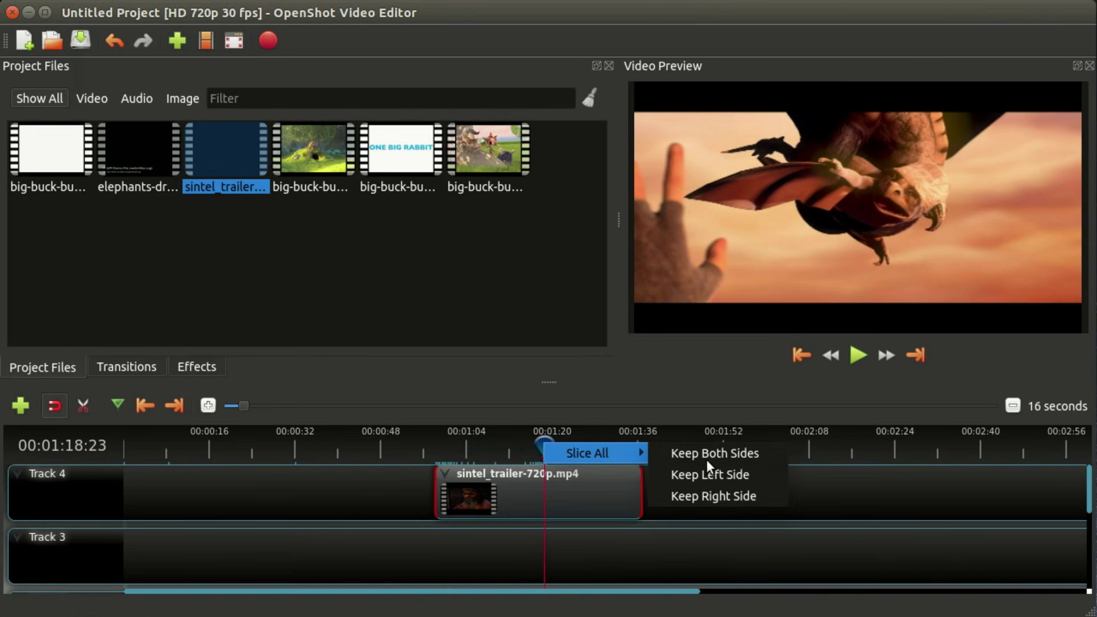
pyautogui.click(711, 476)
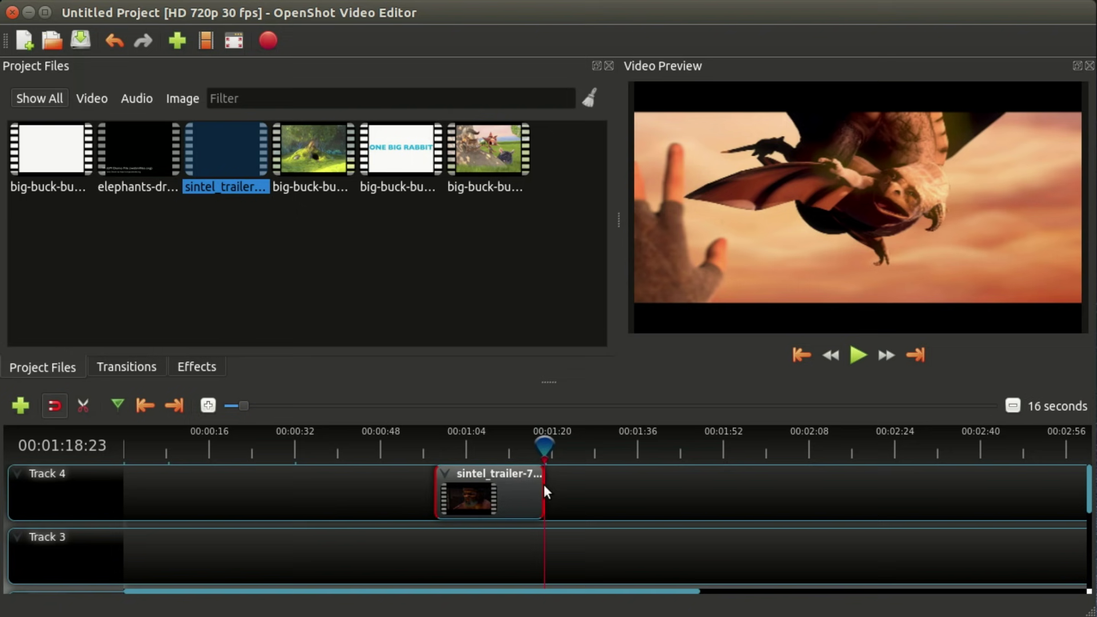
# Step: Delete the trimmed Sintel clip and return the playhead near the start
pyautogui.click(484, 446)
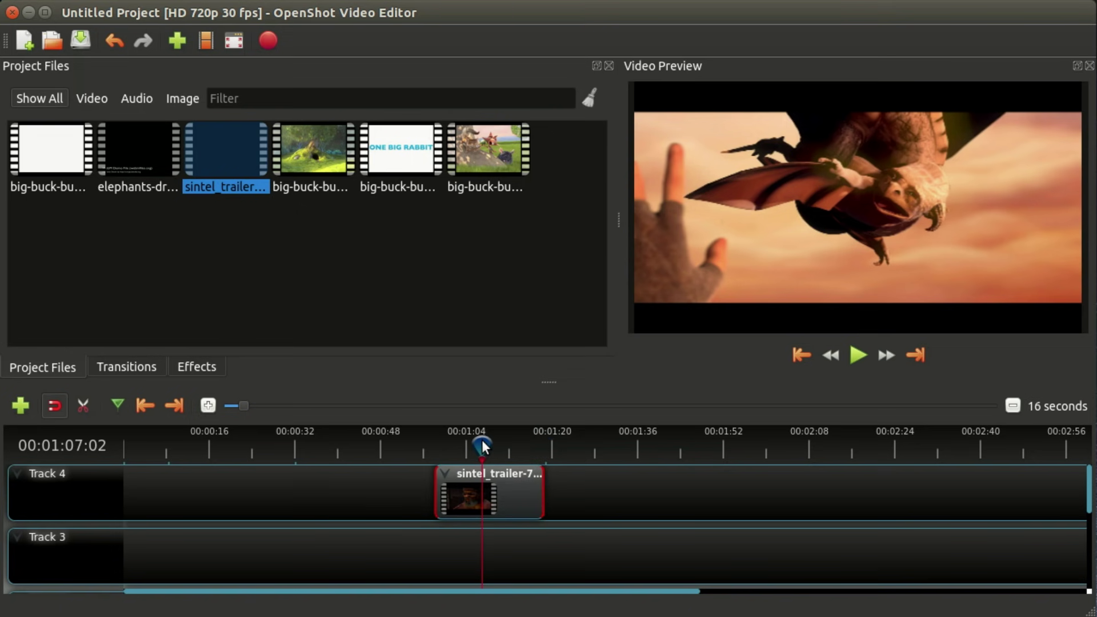
pyautogui.moveTo(484, 446); pyautogui.dragTo(471, 439)
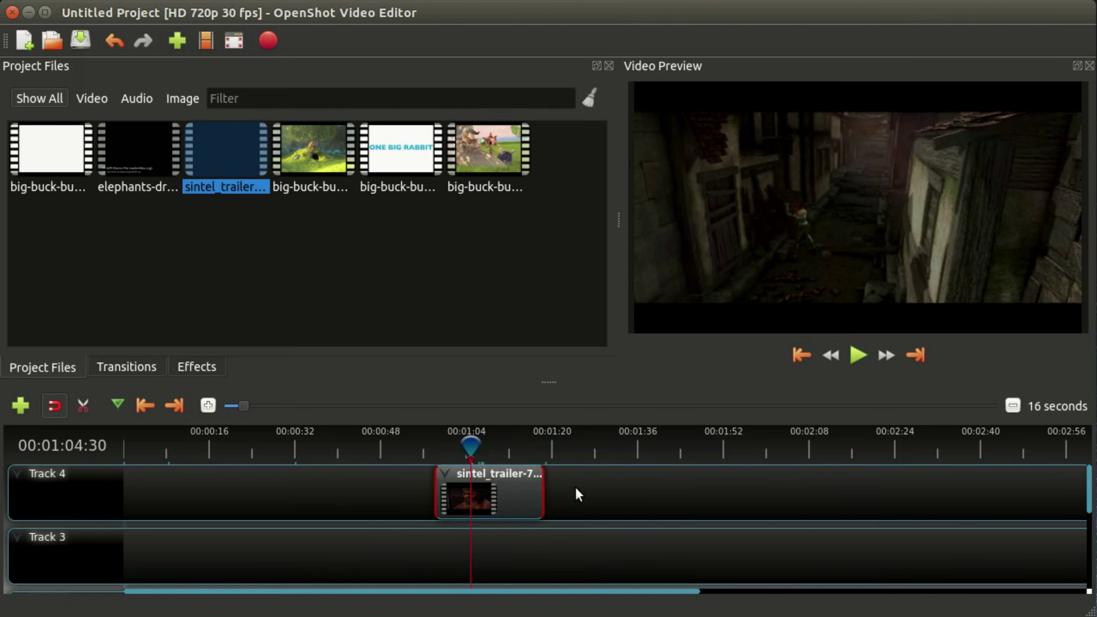
pyautogui.press('Delete')
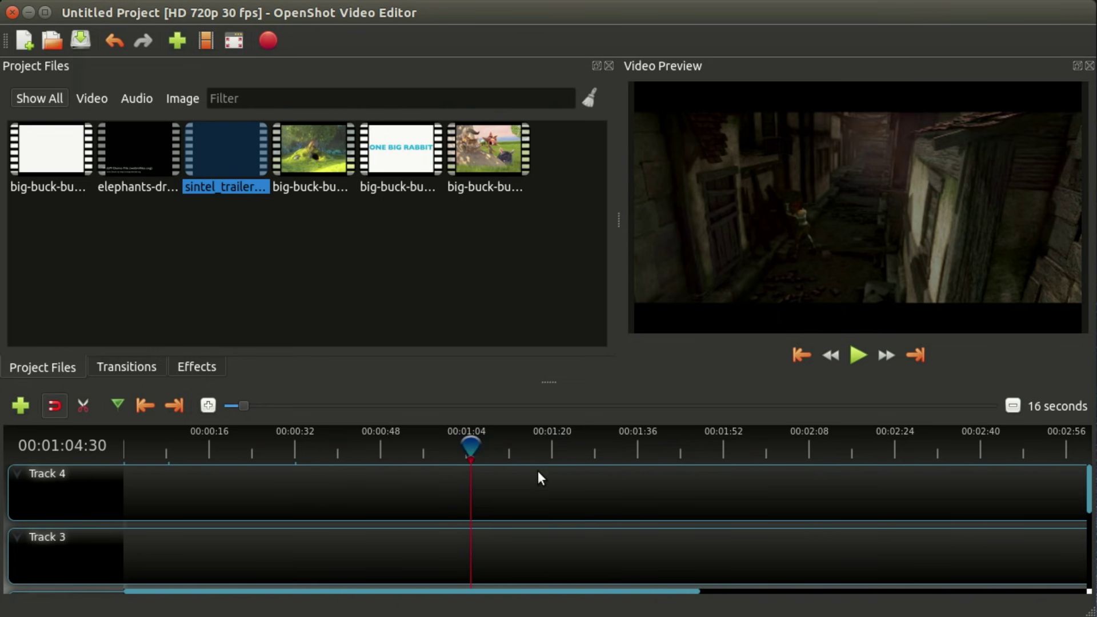
pyautogui.click(155, 455)
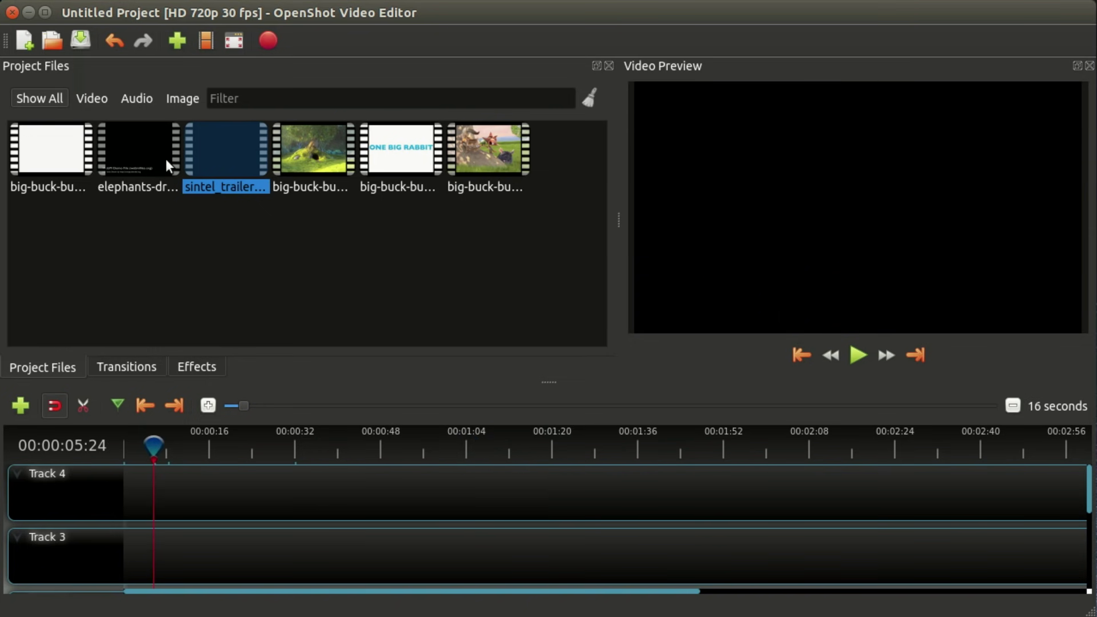
# Step: Put big-buck-bunny_trailer.webm on Track 4, elephants-dream.webm on Track 3, playhead at 00:00:40:30
pyautogui.click(54, 150)
pyautogui.moveTo(53, 150); pyautogui.dragTo(302, 493)
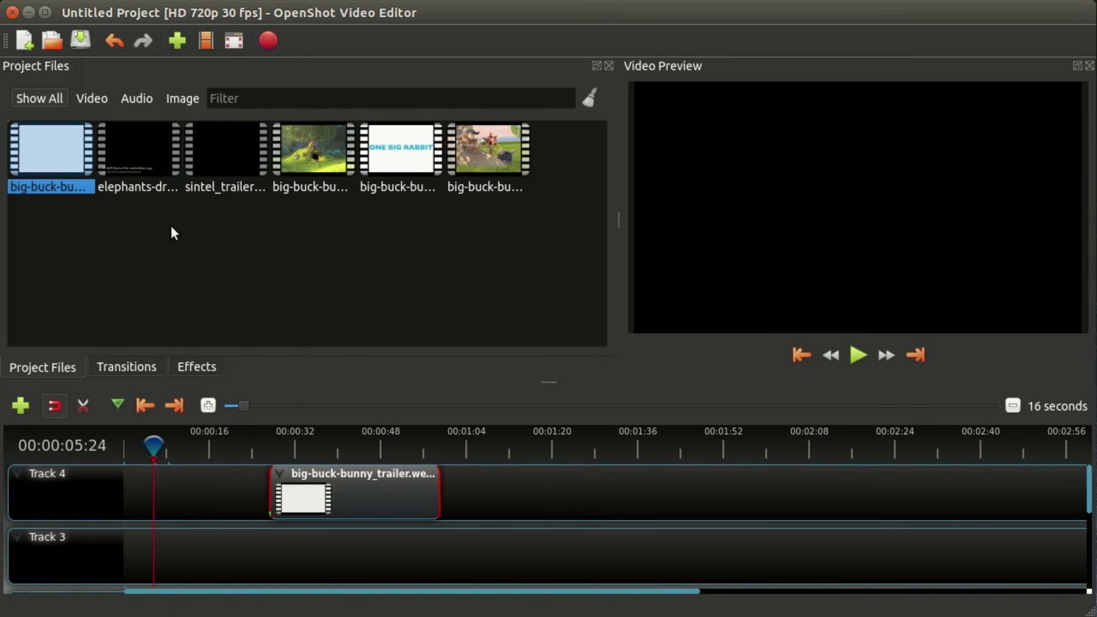
pyautogui.moveTo(137, 180); pyautogui.dragTo(340, 532)
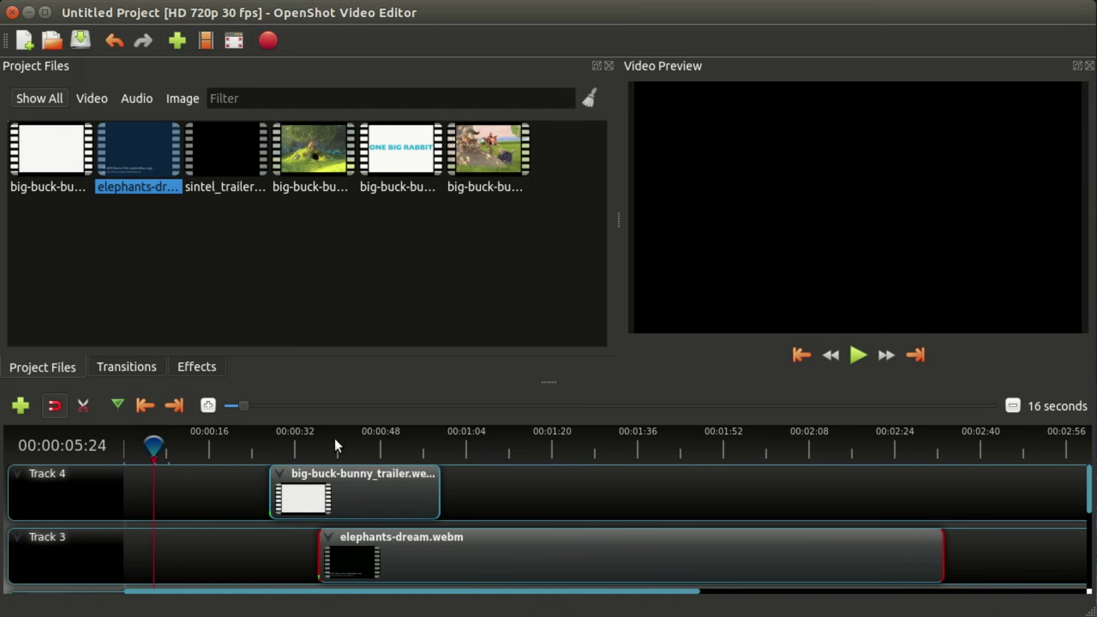
pyautogui.moveTo(335, 440)
pyautogui.mouseDown()
pyautogui.moveTo(324, 443)
pyautogui.moveTo(343, 444)
pyautogui.mouseUp()
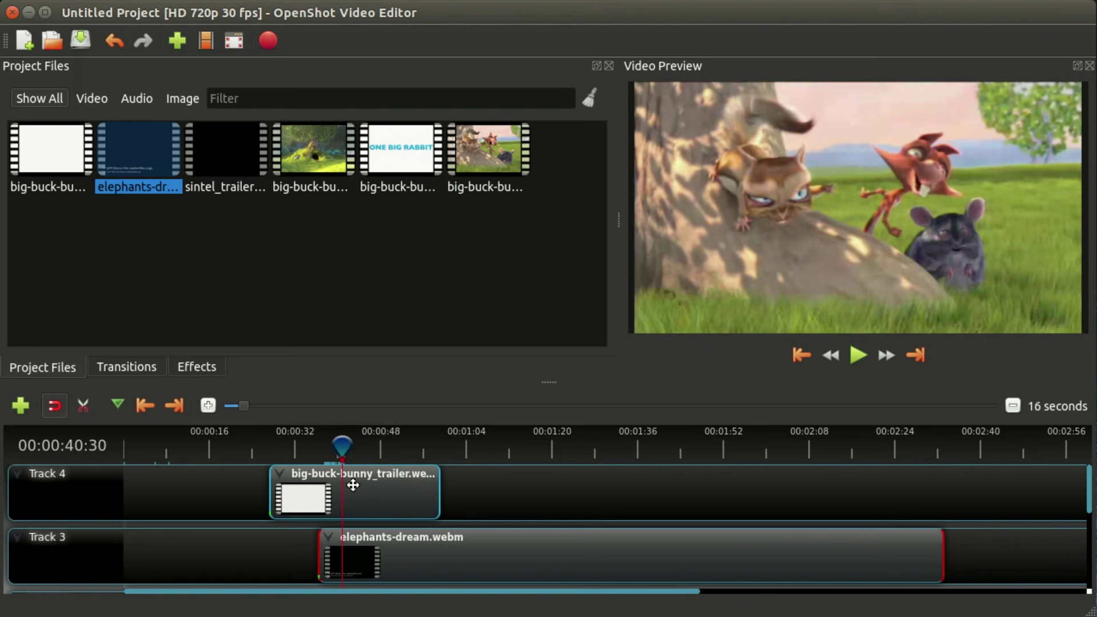
# Step: Slice All at the playhead with Keep Right Side so both clips start at 40 seconds
pyautogui.rightClick(341, 443)
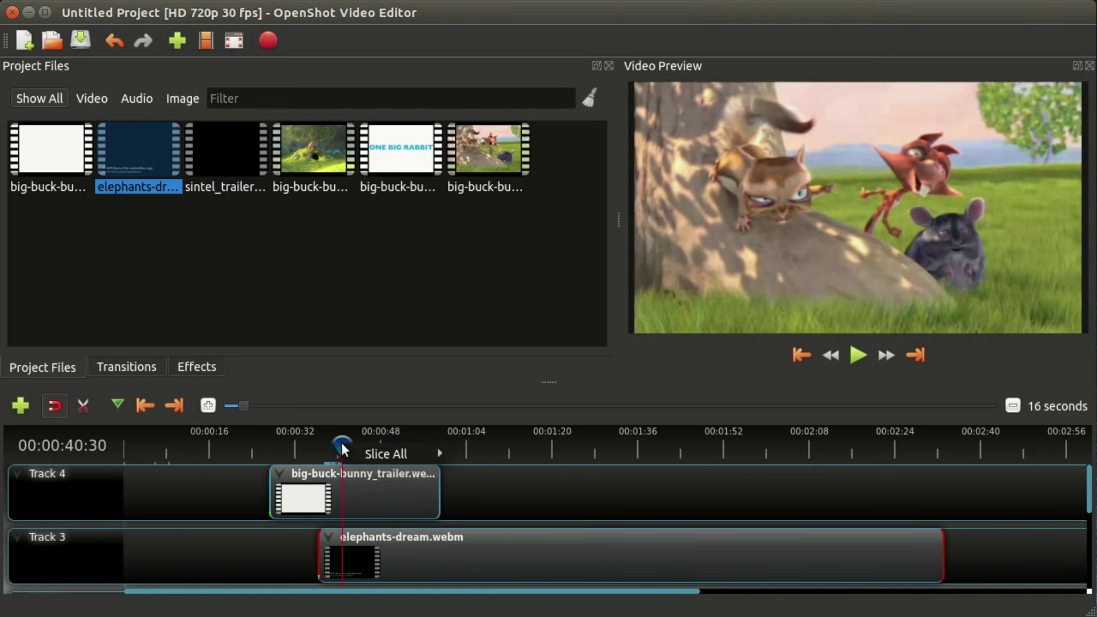
pyautogui.moveTo(362, 457)
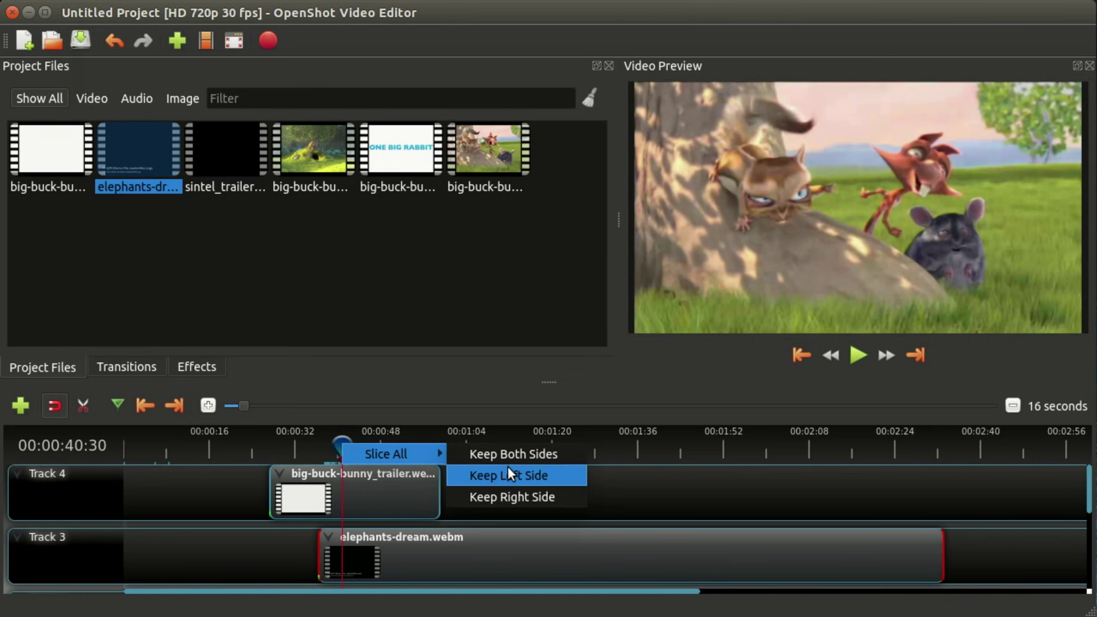
pyautogui.click(512, 498)
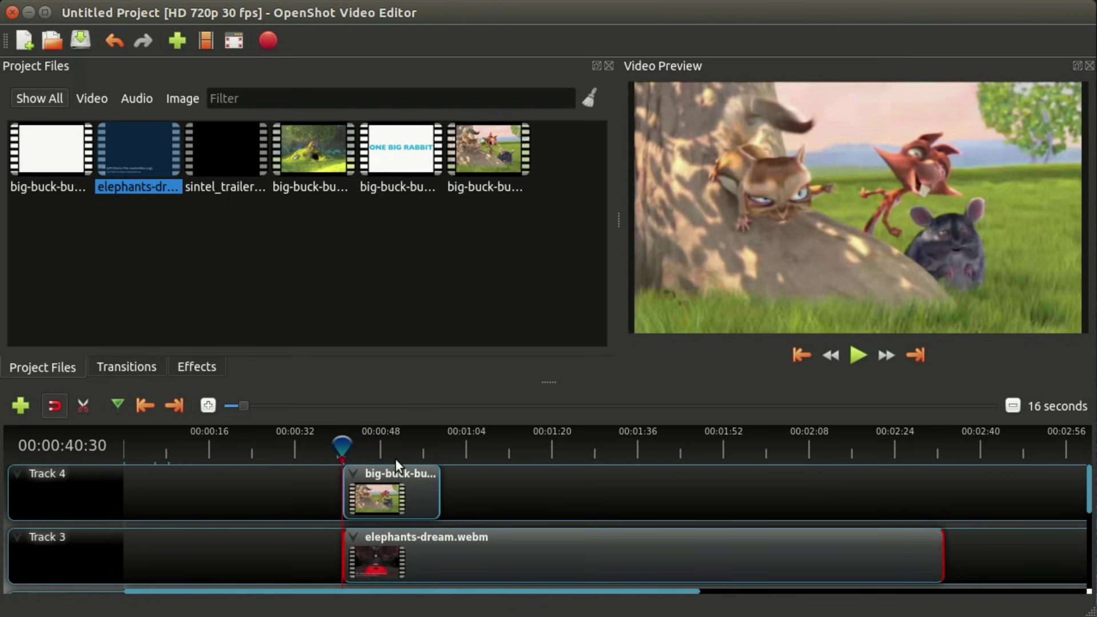
# Step: Select the Track 4 bunny clip and scrub to the title frame at 00:00:54:08
pyautogui.click(411, 434)
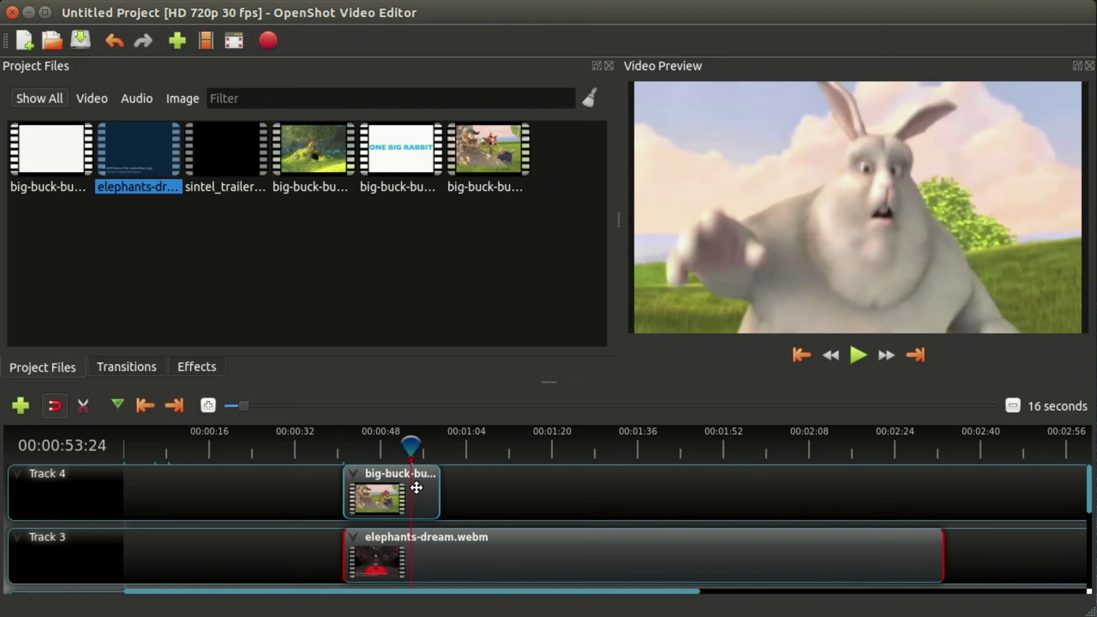
pyautogui.click(415, 491)
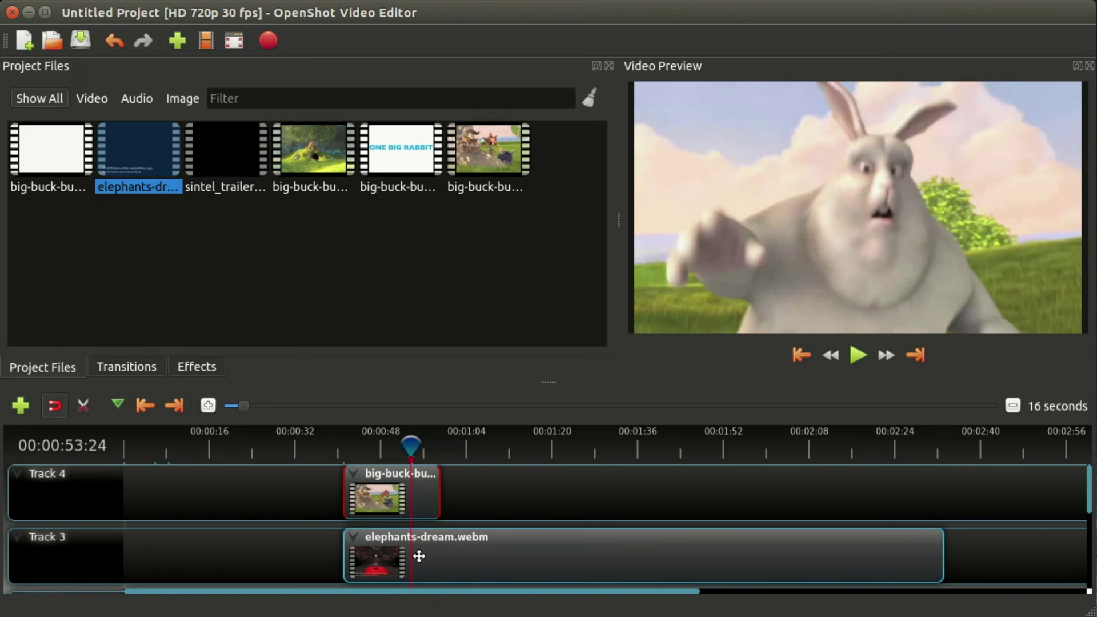
pyautogui.moveTo(409, 446); pyautogui.dragTo(414, 449)
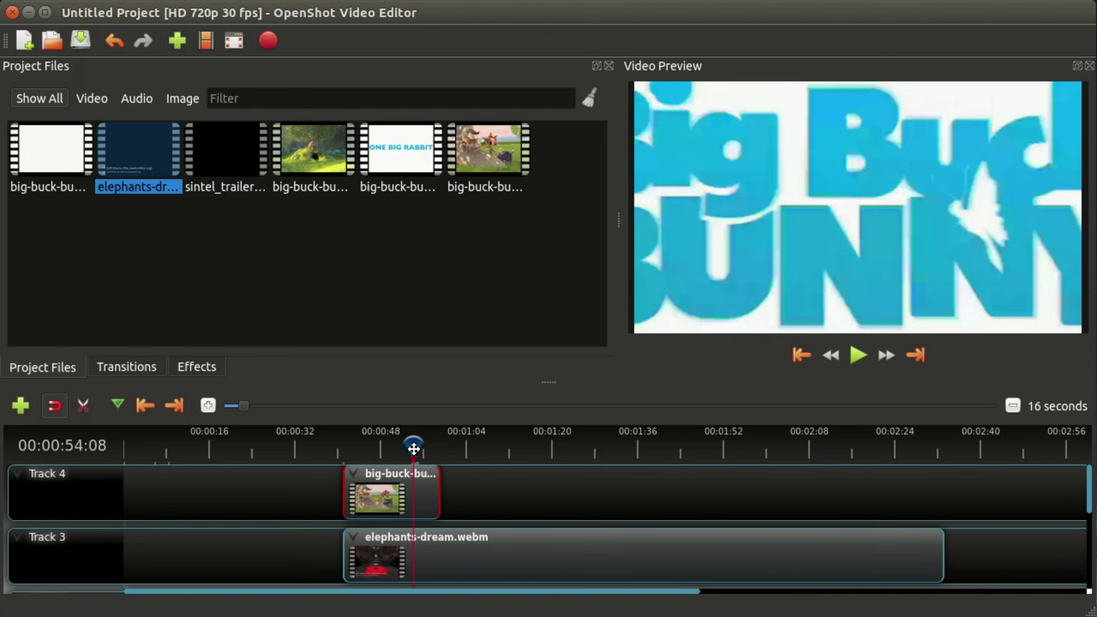
# Step: Shorten the Track 4 bunny clip so it ends around 00:00:54
pyautogui.rightClick(425, 491)
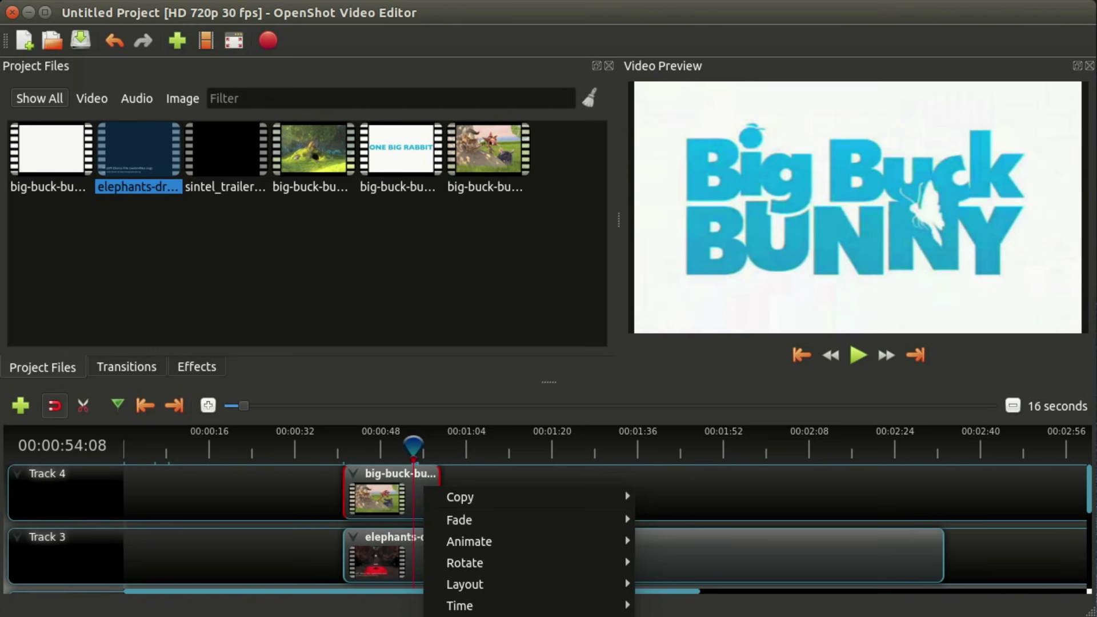
pyautogui.press('Escape')
pyautogui.click(375, 437)
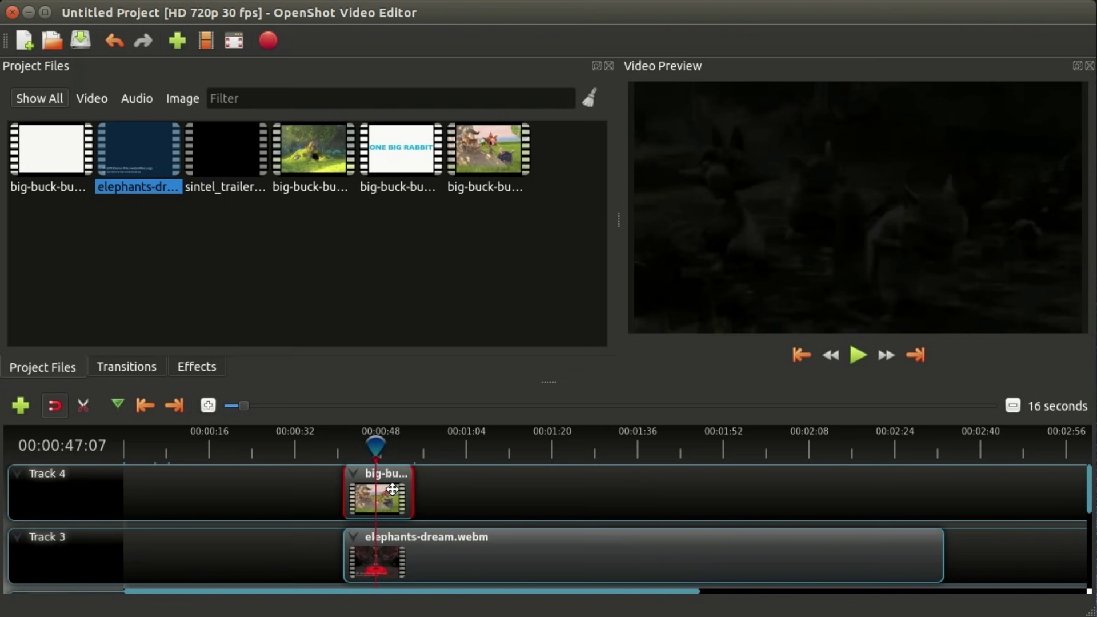
pyautogui.click(436, 492)
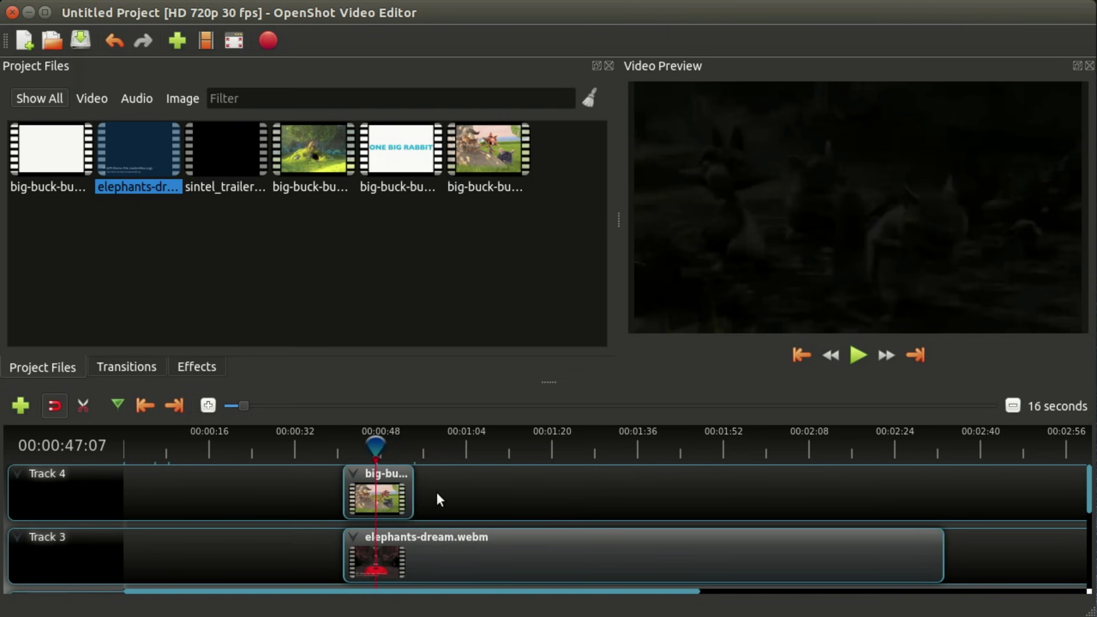
# Step: Open the Slice All options at about 46 seconds and close them without cutting
pyautogui.click(385, 445)
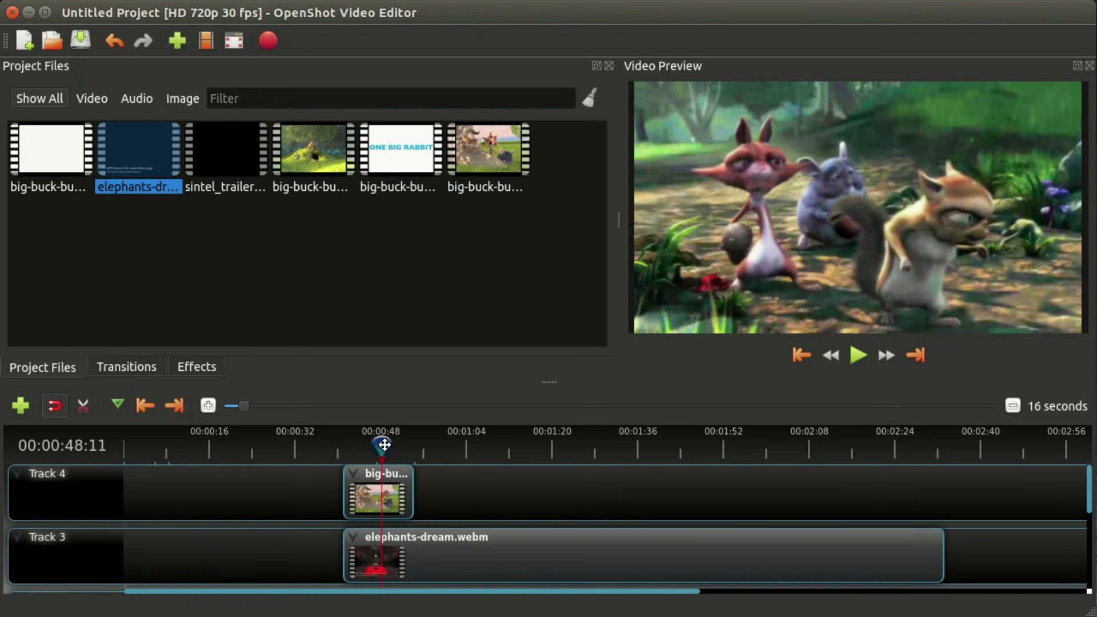
pyautogui.moveTo(384, 445); pyautogui.dragTo(374, 444)
pyautogui.rightClick(374, 444)
pyautogui.moveTo(413, 452)
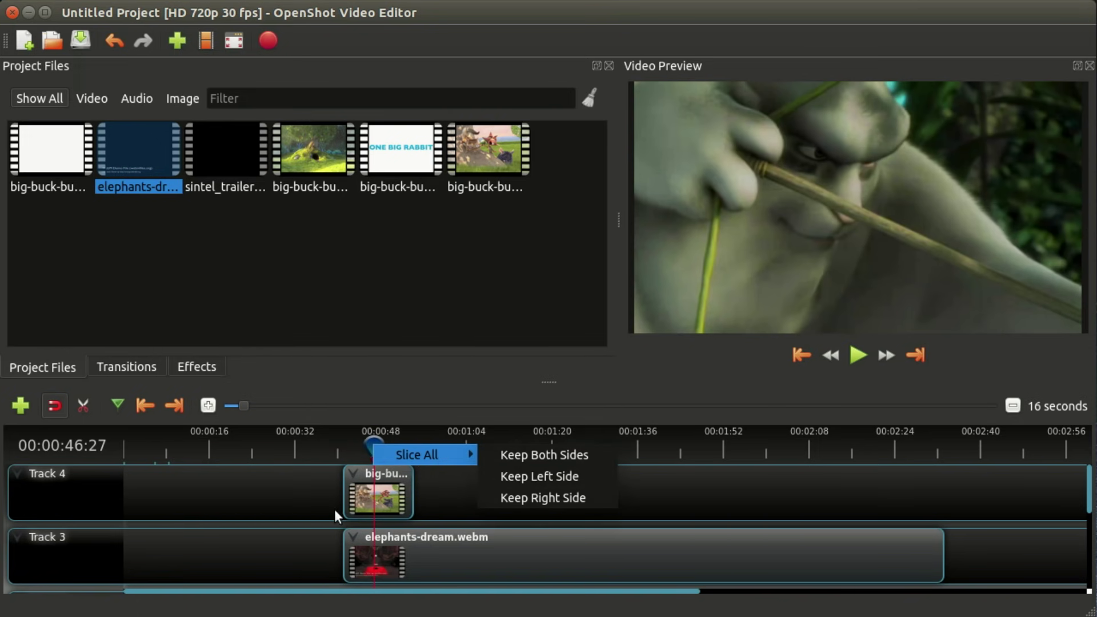
pyautogui.click(444, 498)
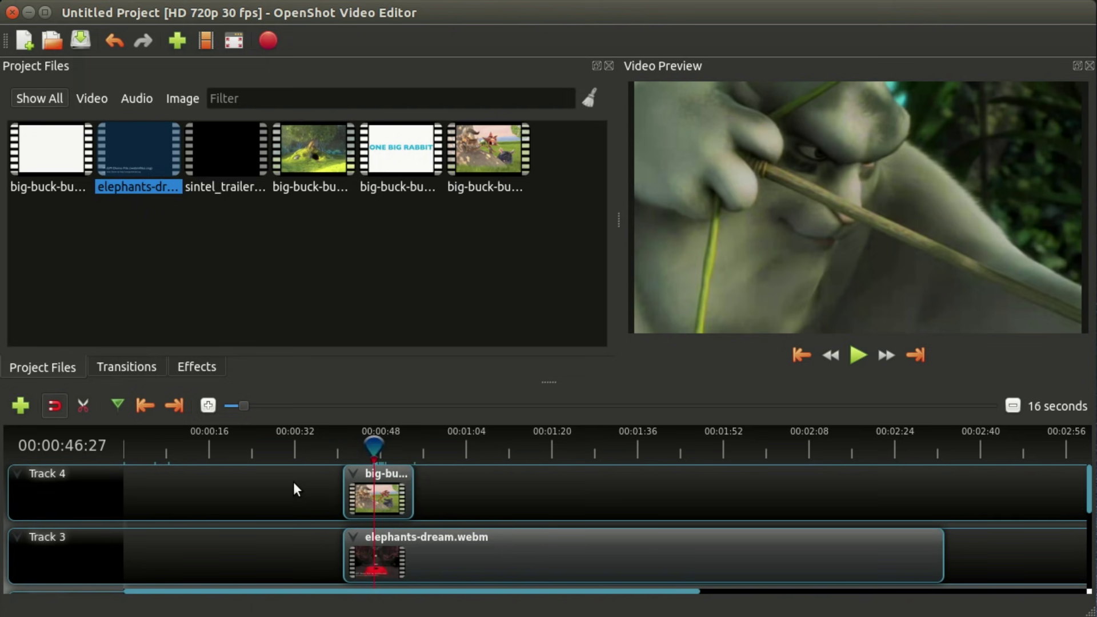
# Step: Delete both existing clips from the timeline and park the playhead near 10 seconds
pyautogui.moveTo(295, 484); pyautogui.dragTo(472, 552)
pyautogui.press('Delete')
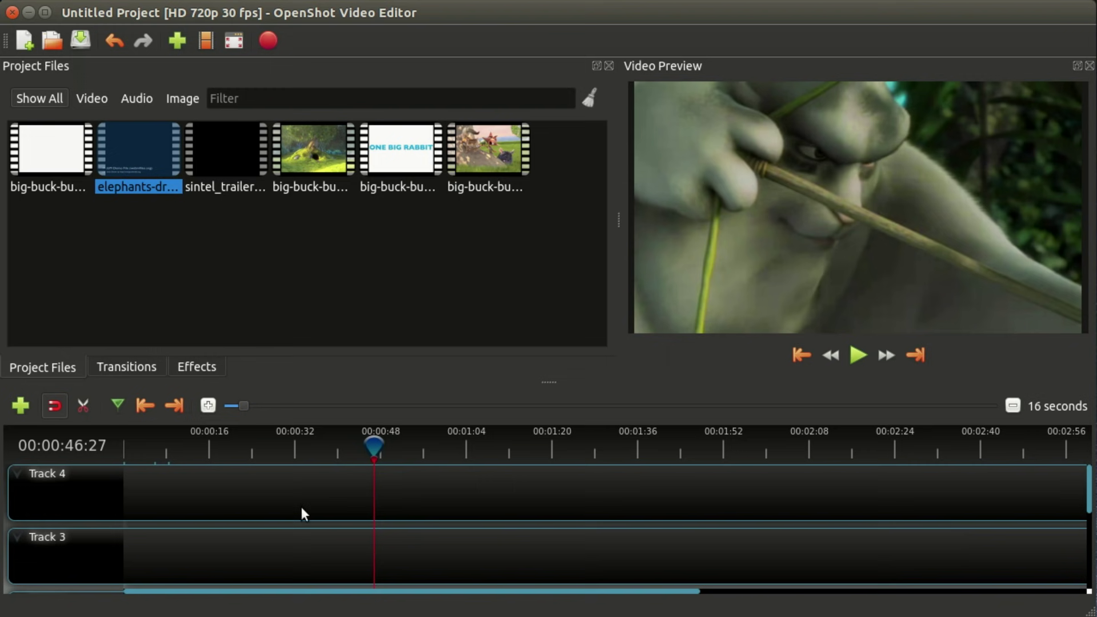
pyautogui.click(181, 445)
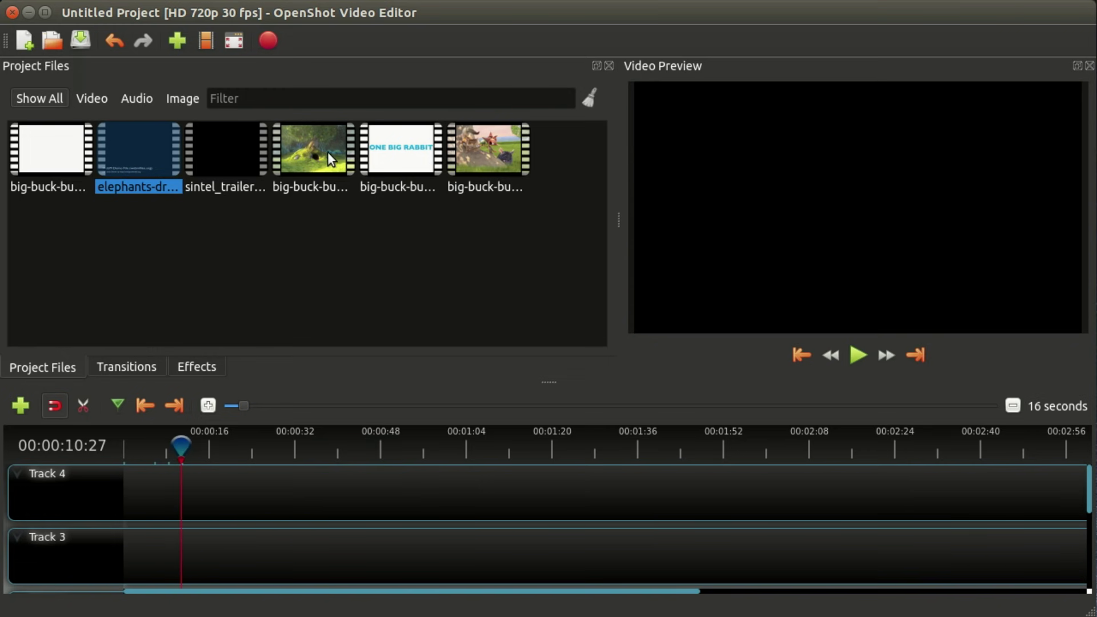
# Step: Put the ONE BIG RABBIT trailer on Track 4, positioned at about 00:00:19
pyautogui.click(387, 153)
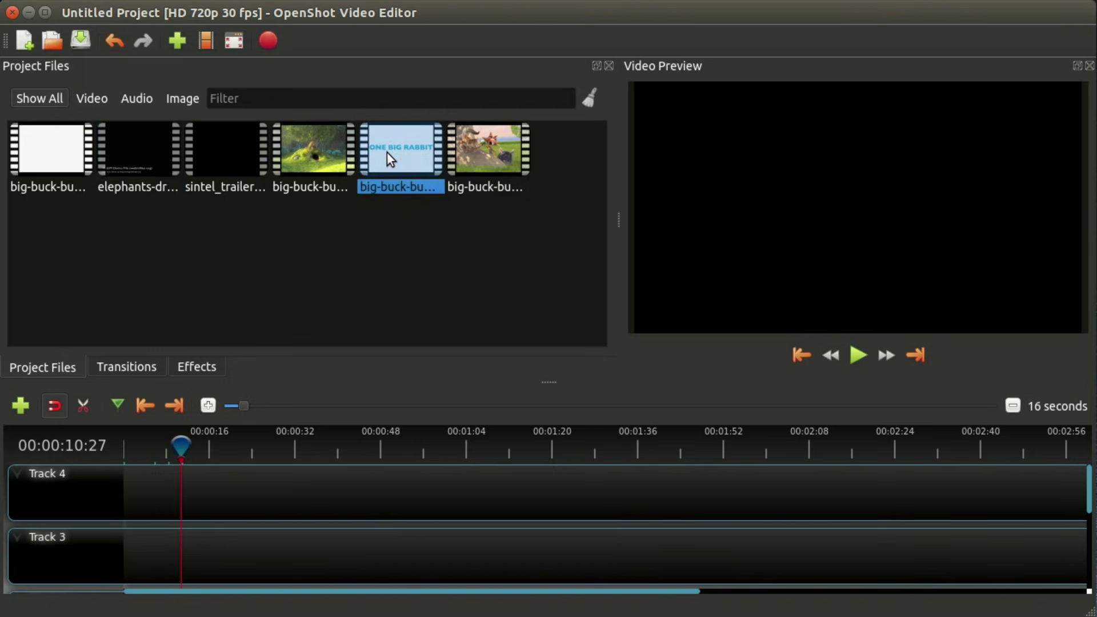
pyautogui.moveTo(387, 153); pyautogui.dragTo(396, 489)
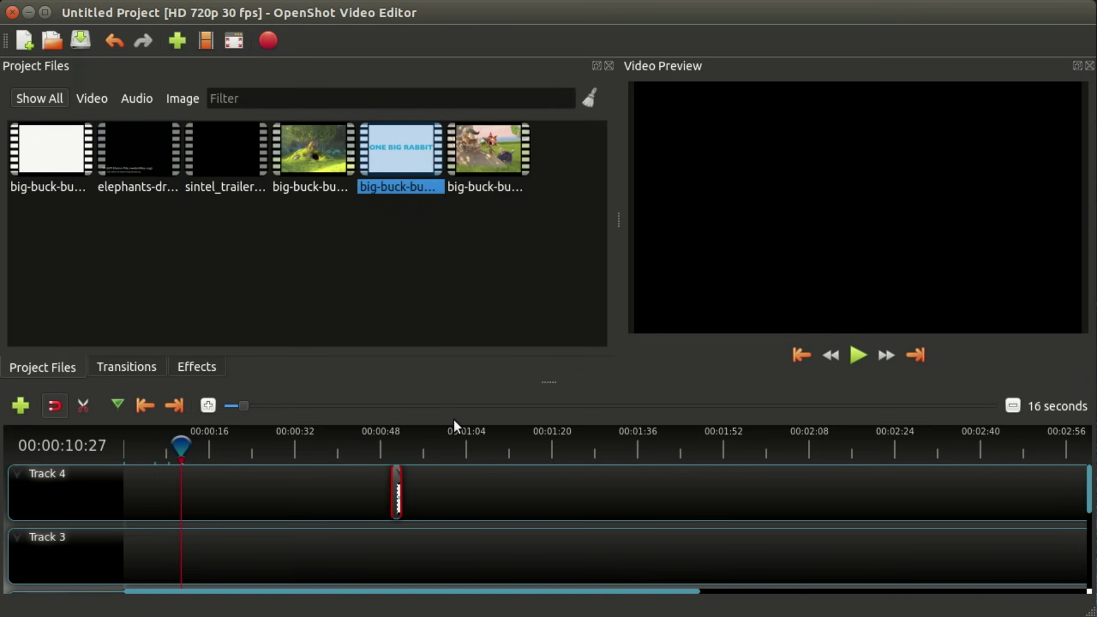
pyautogui.moveTo(239, 405); pyautogui.dragTo(229, 406)
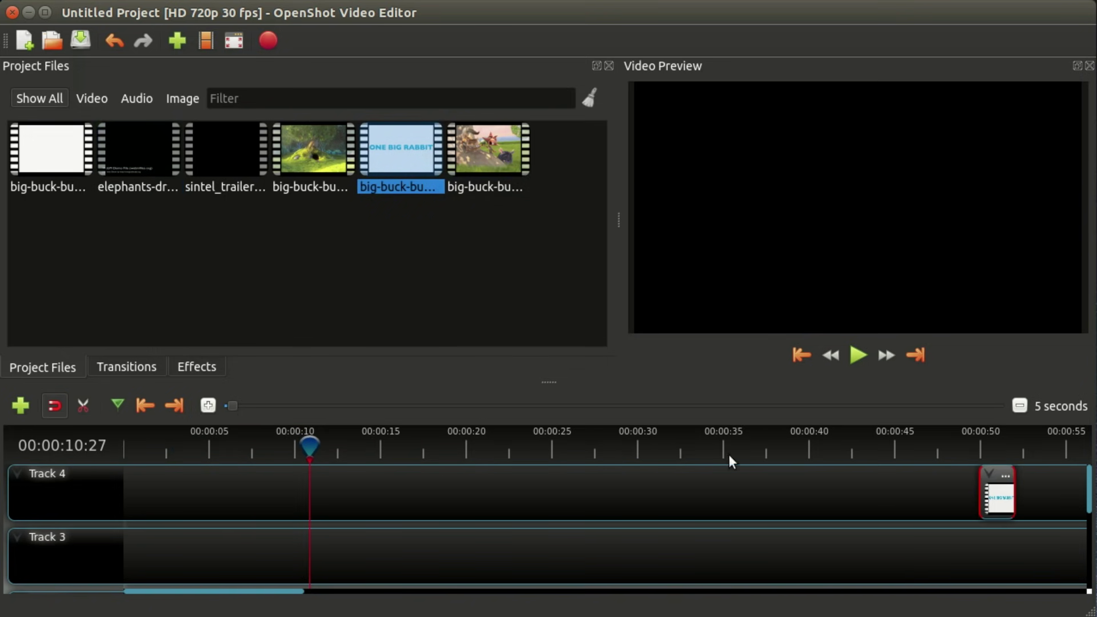
pyautogui.moveTo(1005, 499); pyautogui.dragTo(479, 499)
pyautogui.moveTo(464, 449)
pyautogui.mouseDown()
pyautogui.moveTo(483, 450)
pyautogui.moveTo(461, 446)
pyautogui.mouseUp()
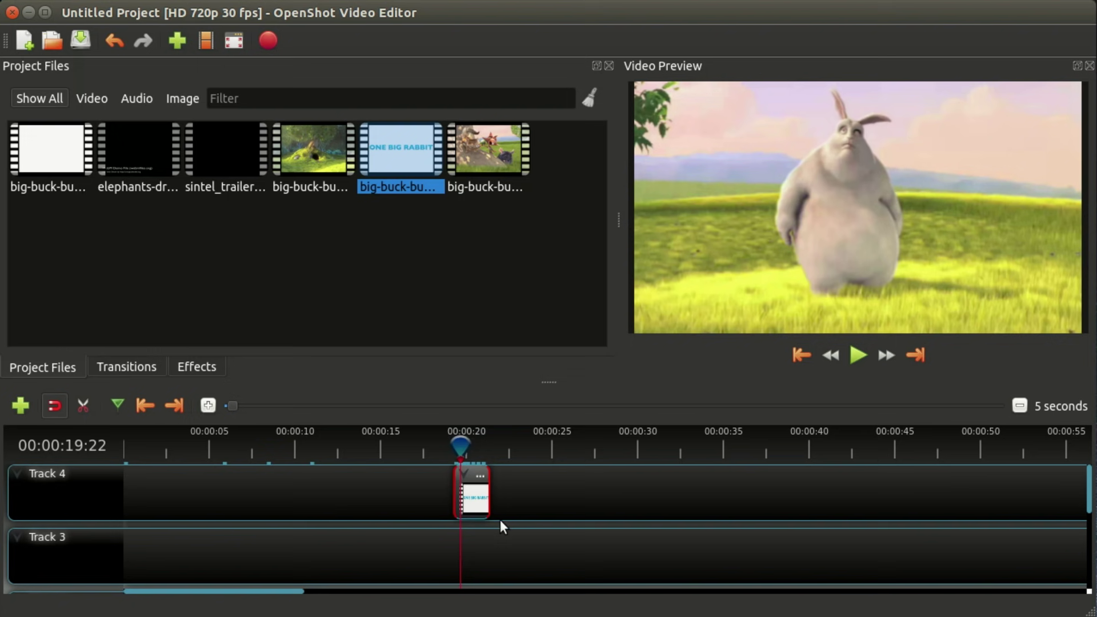
# Step: In the bunny clip's Properties, lower its Start value to 3.84
pyautogui.rightClick(475, 484)
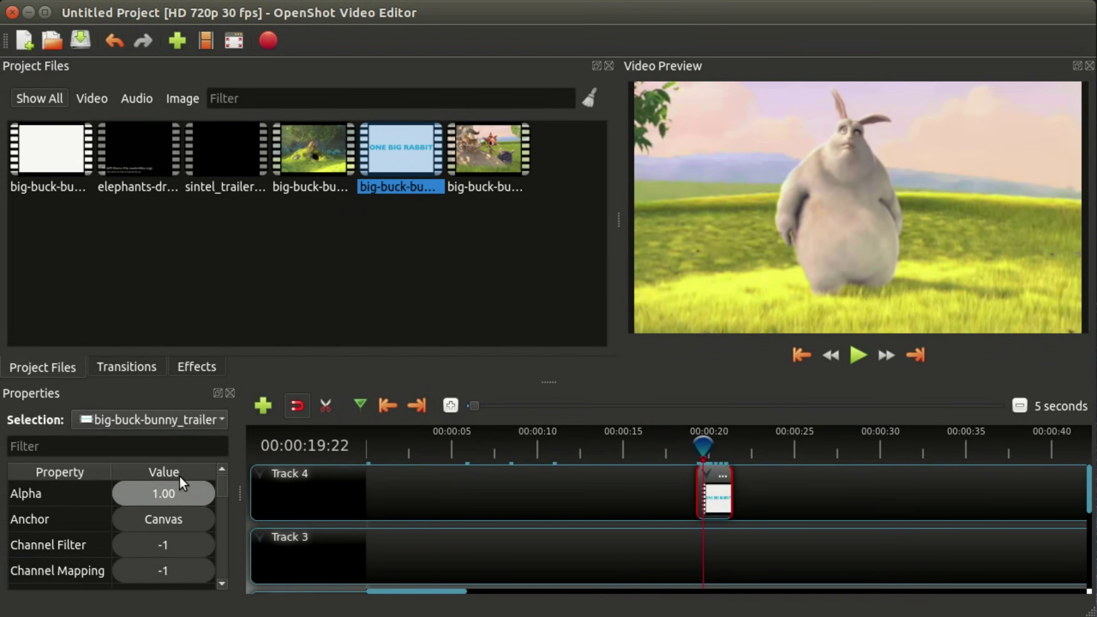
pyautogui.moveTo(222, 480); pyautogui.dragTo(216, 541)
pyautogui.scroll(-1, 159, 494)
pyautogui.click(103, 451)
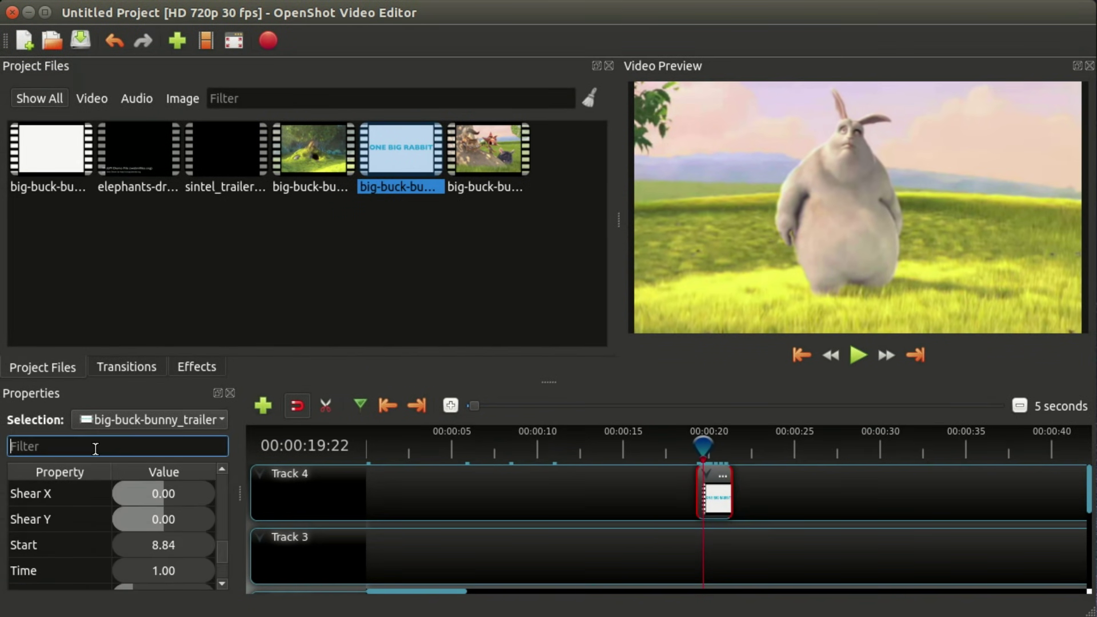
pyautogui.write('st')
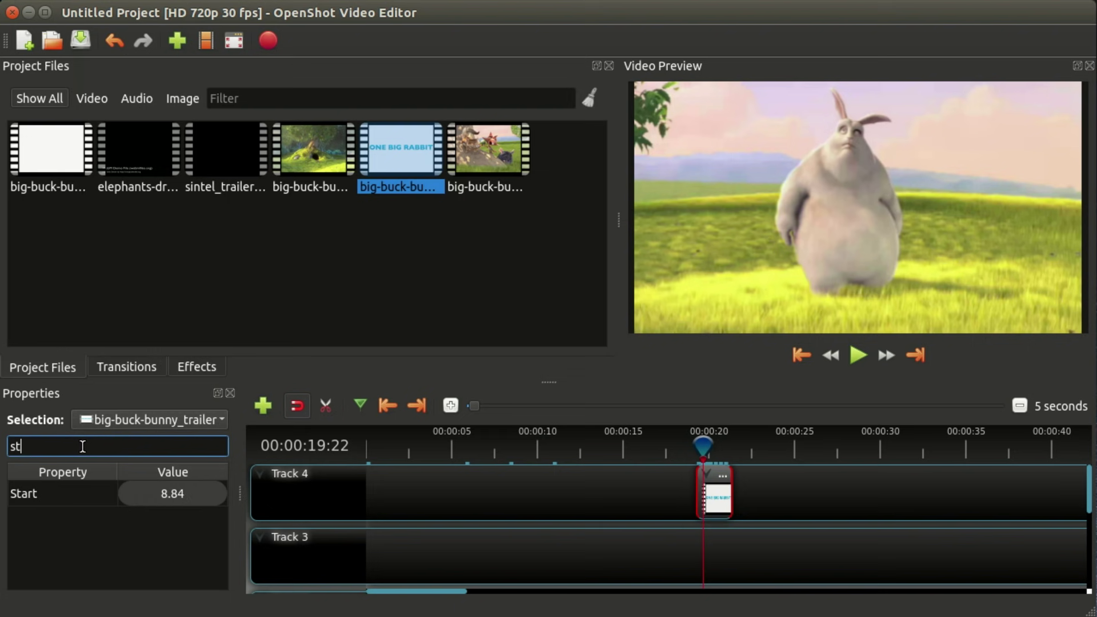
pyautogui.hotkey('ctrl', 'a')
pyautogui.moveTo(174, 495); pyautogui.dragTo(165, 496)
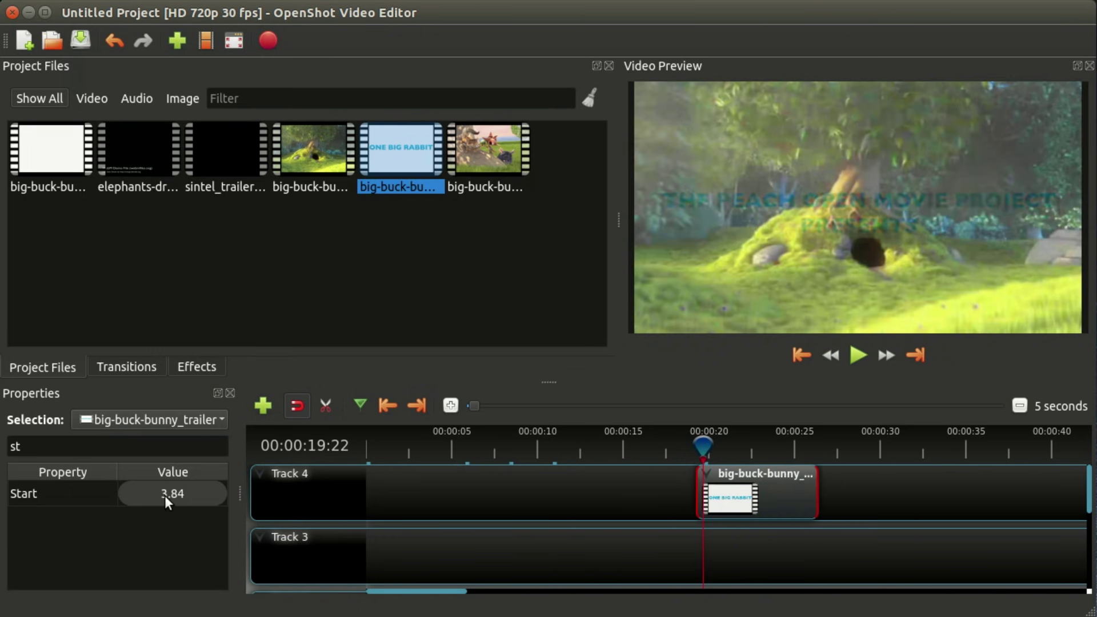
# Step: Set the clip's End property to 25
pyautogui.doubleClick(140, 446)
pyautogui.write('end')
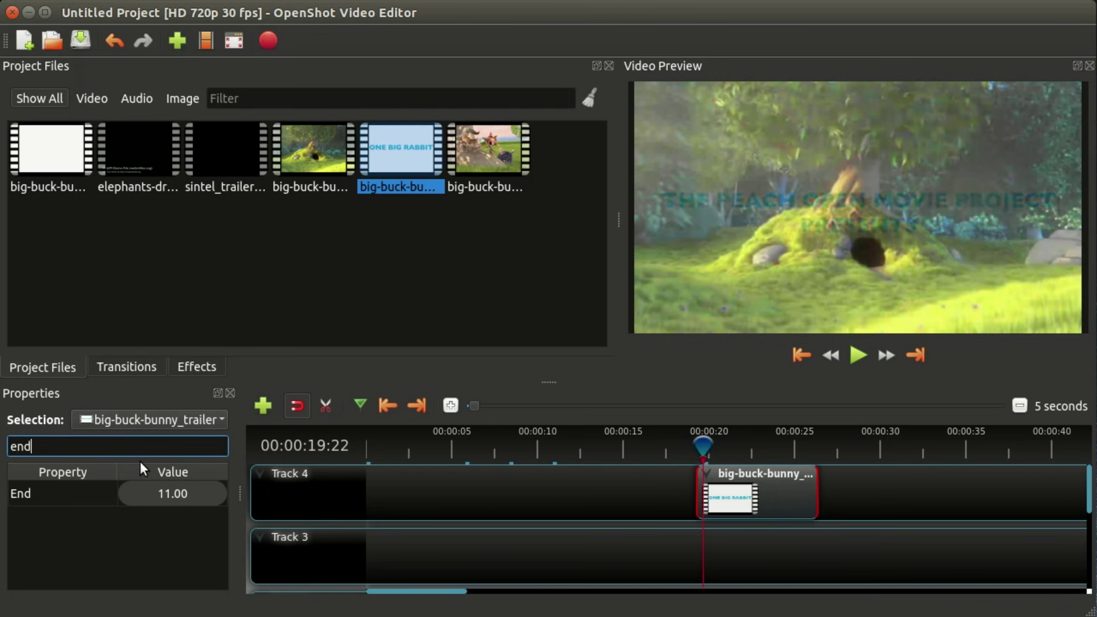
pyautogui.moveTo(166, 491); pyautogui.dragTo(180, 497)
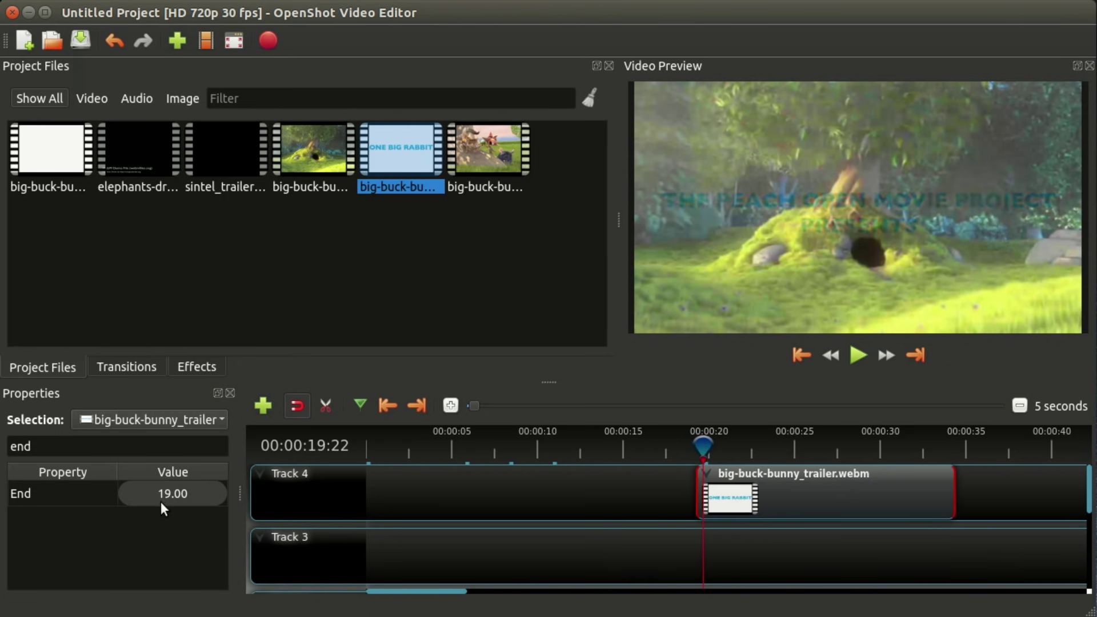
pyautogui.doubleClick(171, 489)
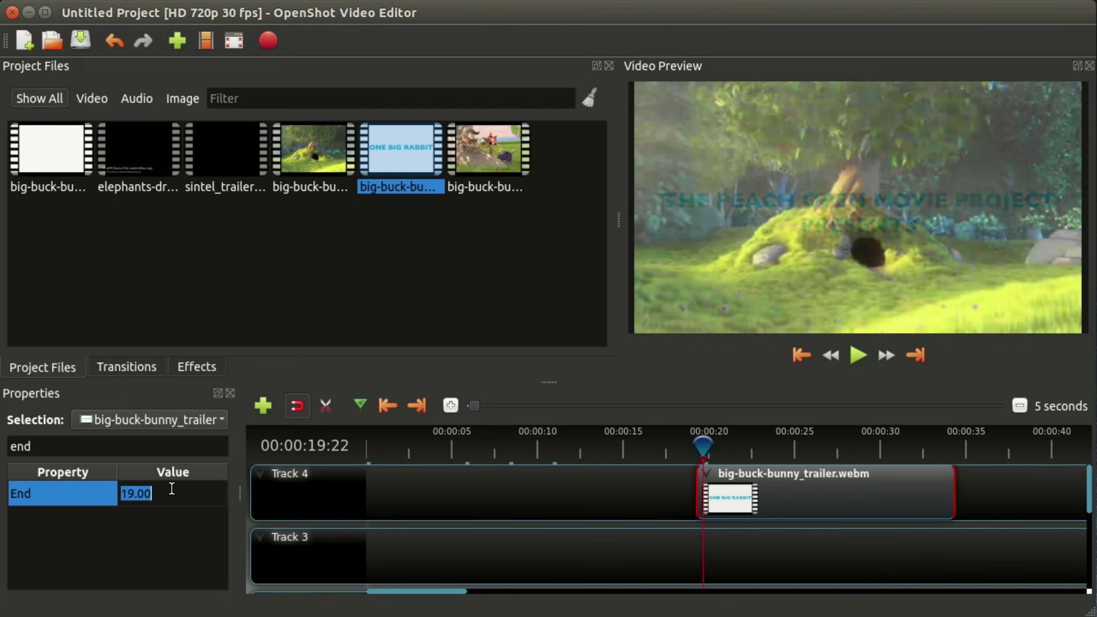
pyautogui.write('25')
pyautogui.press('Return')
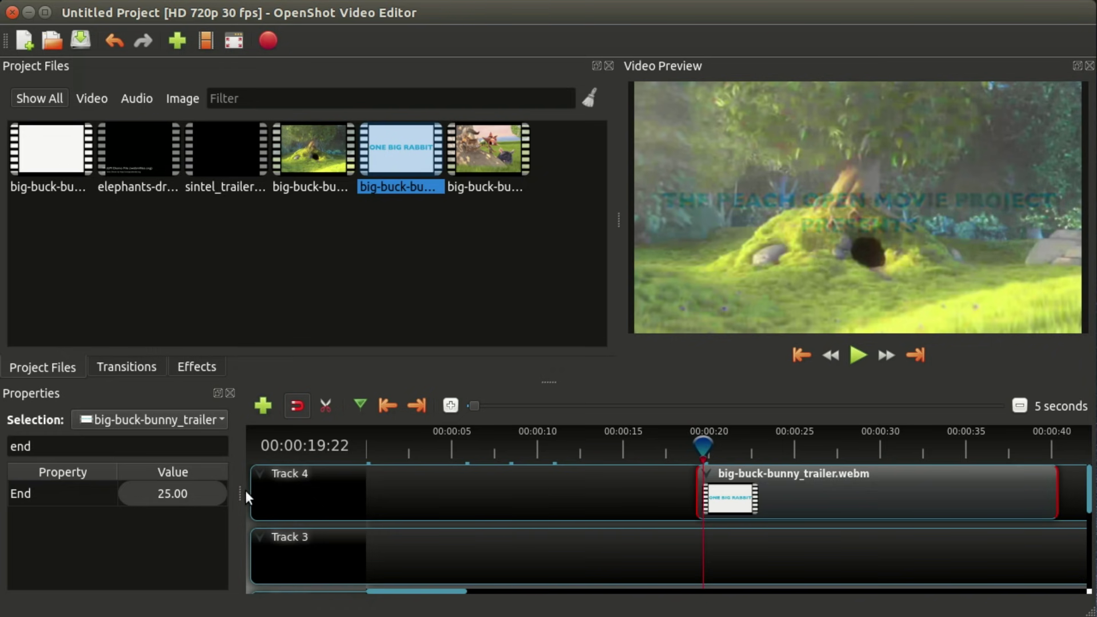
# Step: Lower the clip's Position value to shift it earlier on the timeline
pyautogui.doubleClick(60, 449)
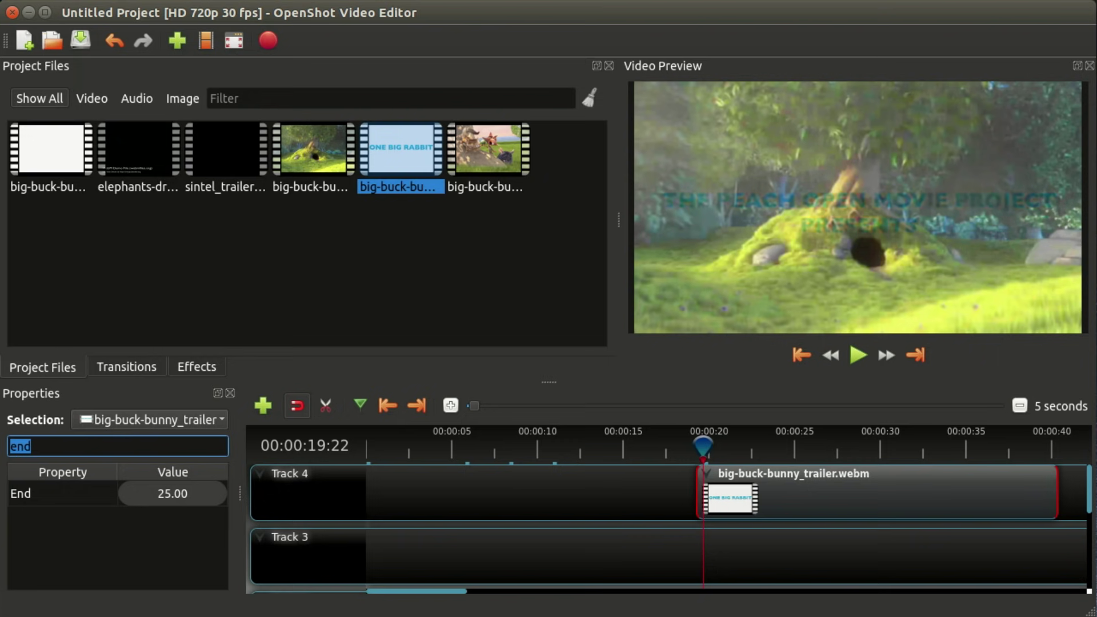
pyautogui.write('pos')
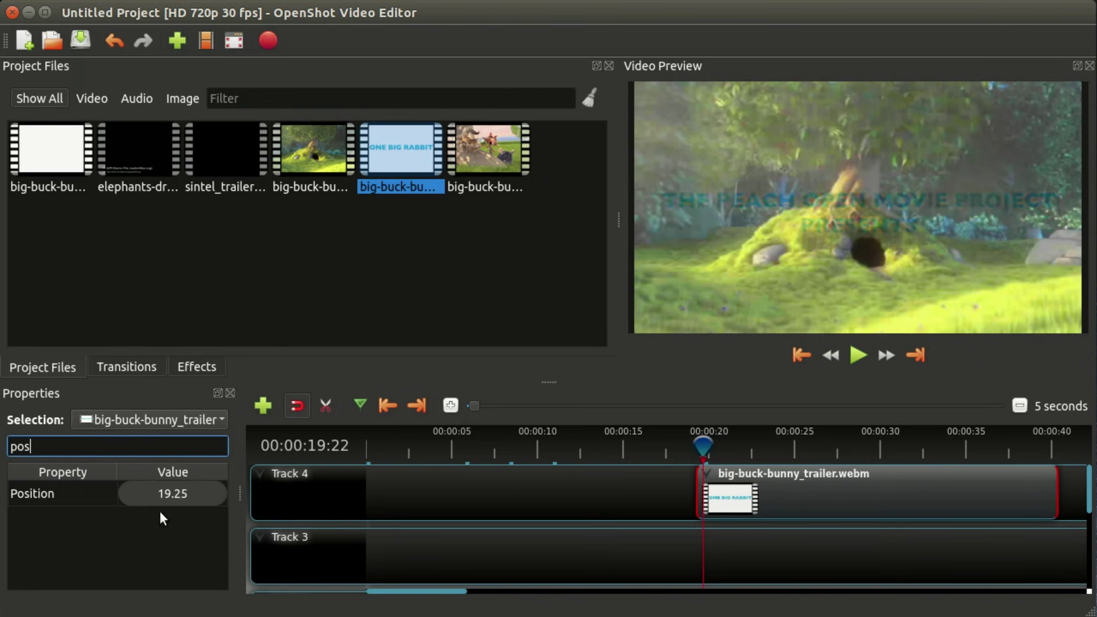
pyautogui.moveTo(170, 492)
pyautogui.mouseDown()
pyautogui.moveTo(156, 494)
pyautogui.moveTo(180, 494)
pyautogui.moveTo(164, 491)
pyautogui.mouseUp()
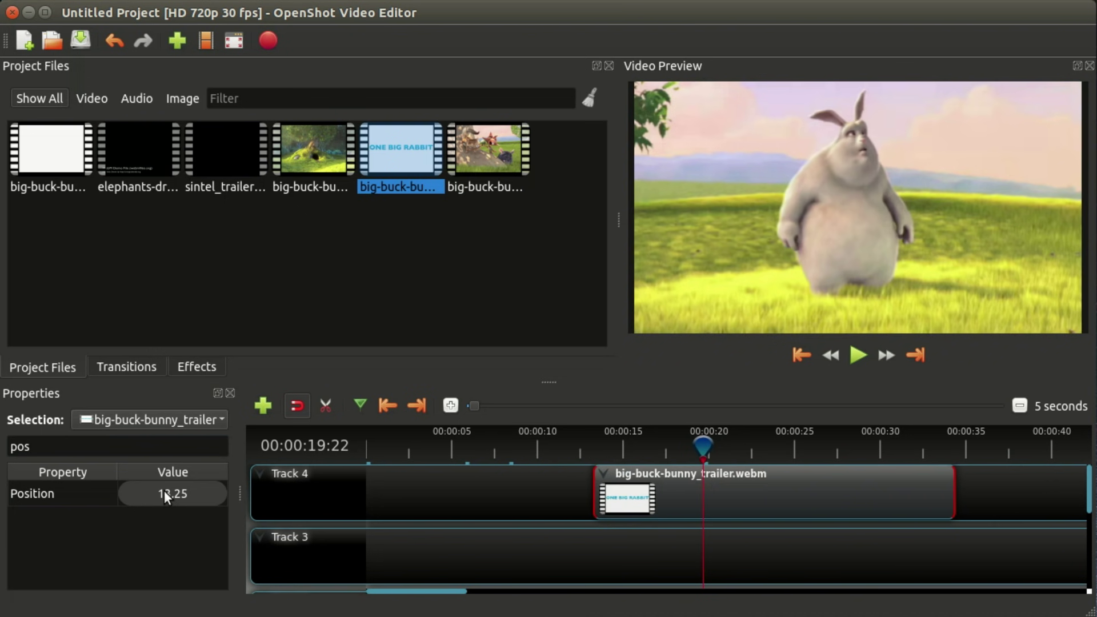
# Step: Change the clip's Track property, leaving Tracks 3 and 4 empty
pyautogui.doubleClick(80, 446)
pyautogui.write('lay')
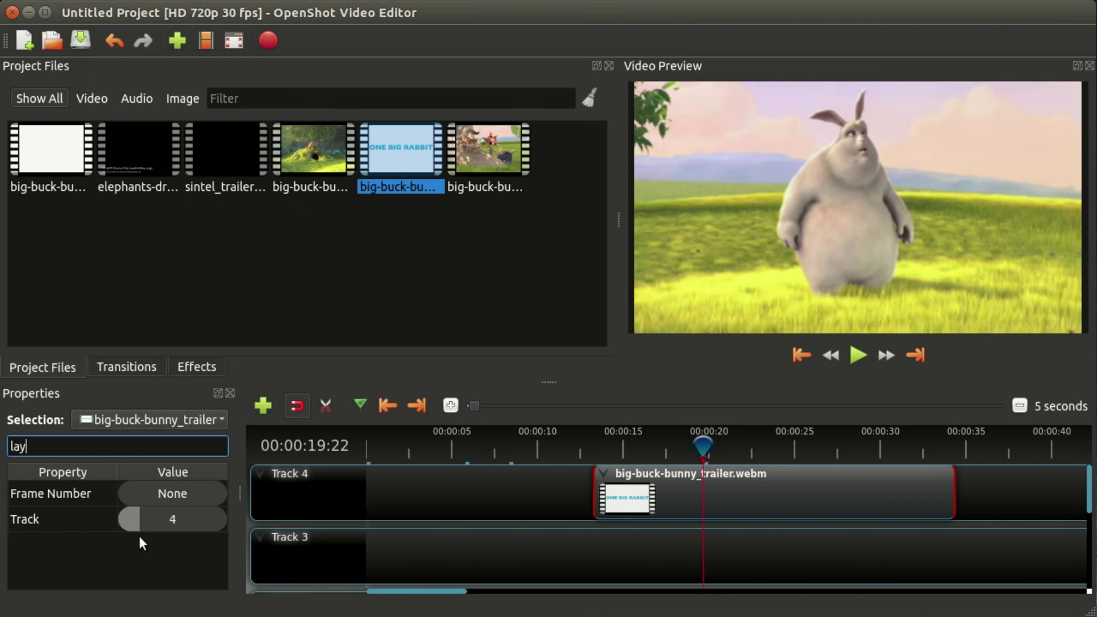
pyautogui.click(165, 521)
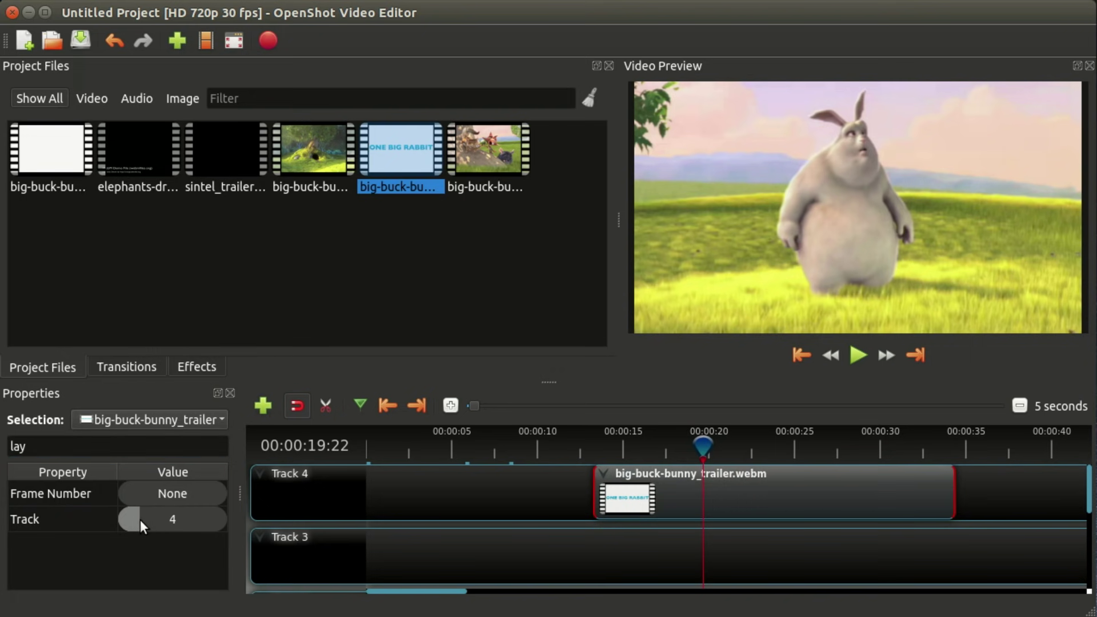
pyautogui.moveTo(141, 520)
pyautogui.mouseDown()
pyautogui.moveTo(153, 519)
pyautogui.moveTo(141, 519)
pyautogui.mouseUp()
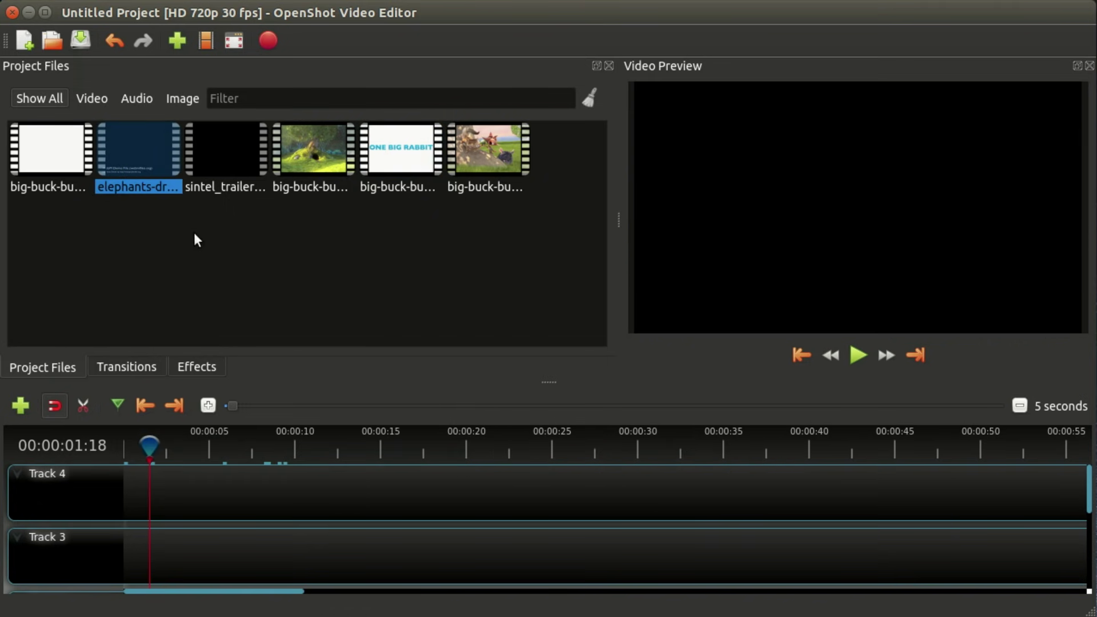
# Step: Add elephants-dream.webm to Track 4 and razor-cut it at four points into five pieces
pyautogui.moveTo(128, 149); pyautogui.dragTo(284, 466)
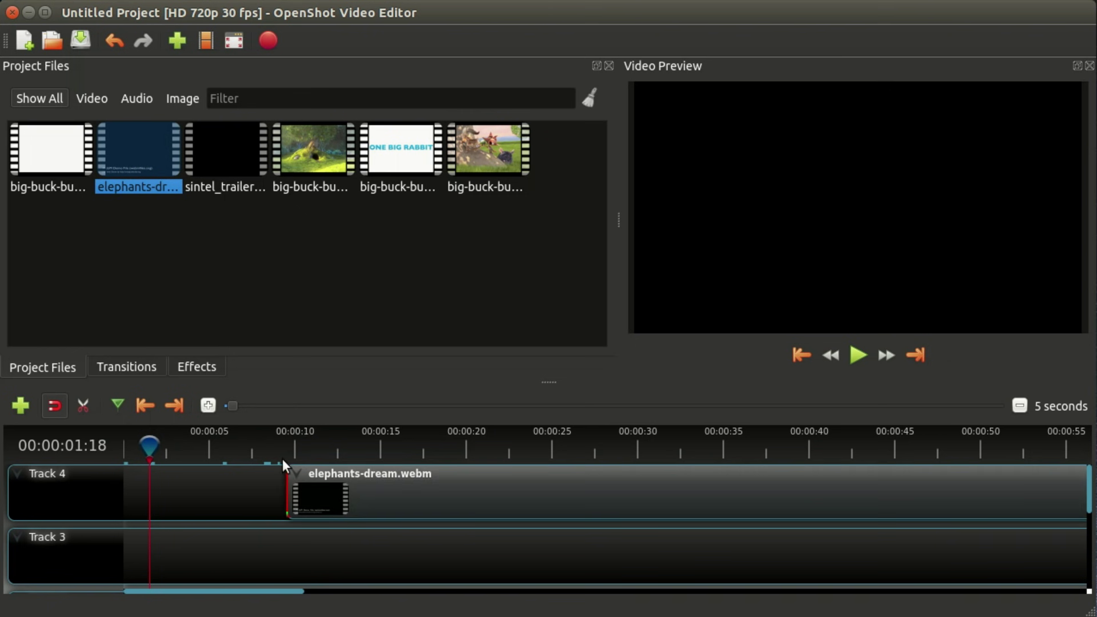
pyautogui.click(83, 405)
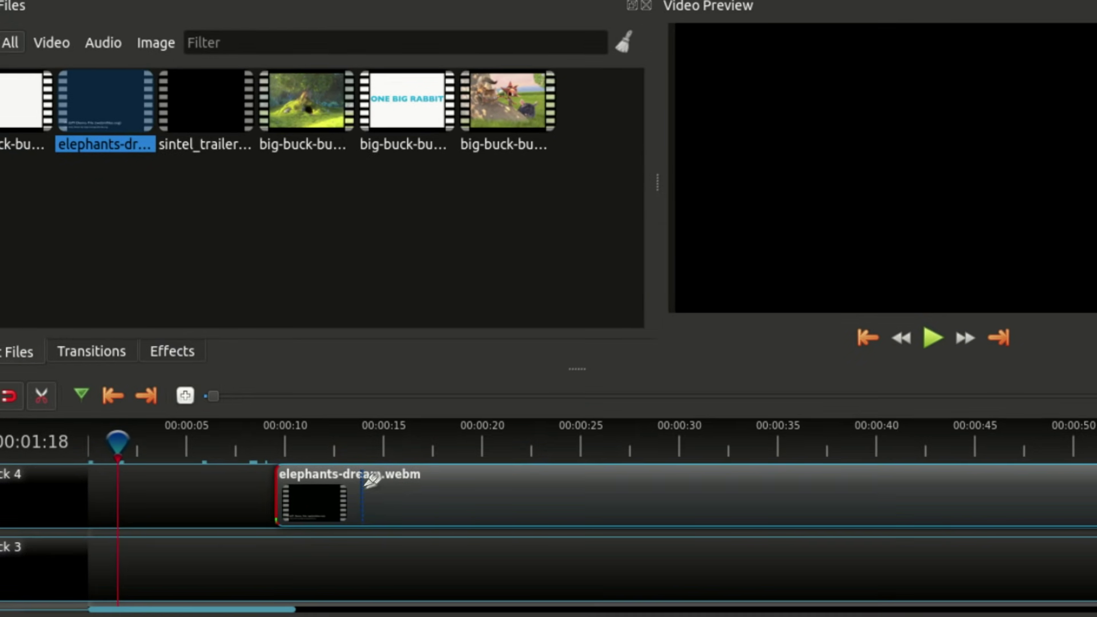
pyautogui.click(382, 478)
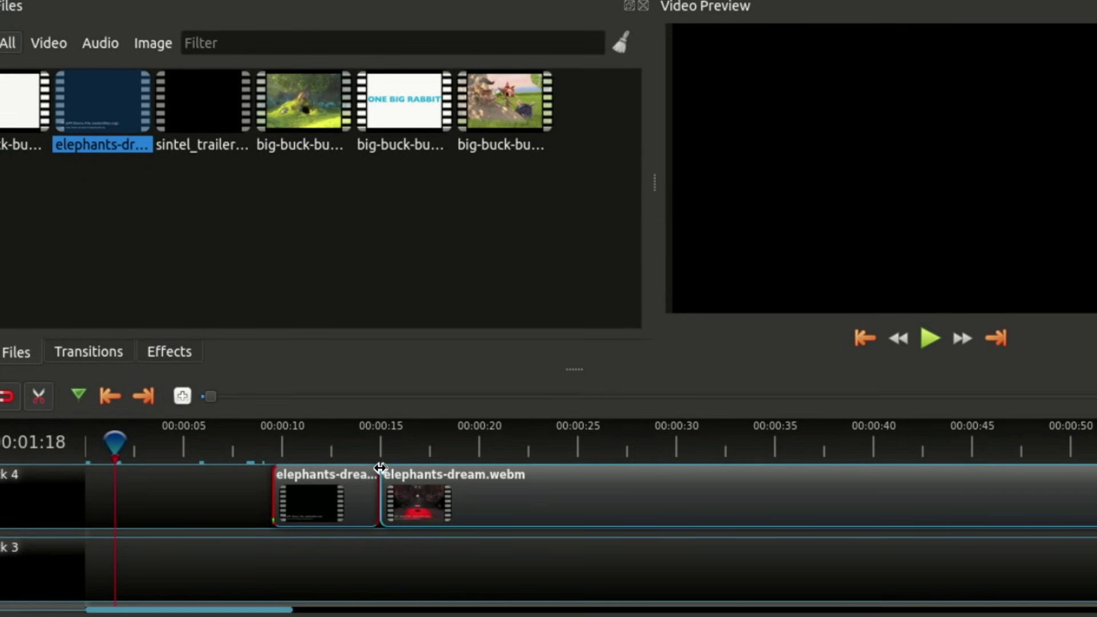
pyautogui.click(514, 479)
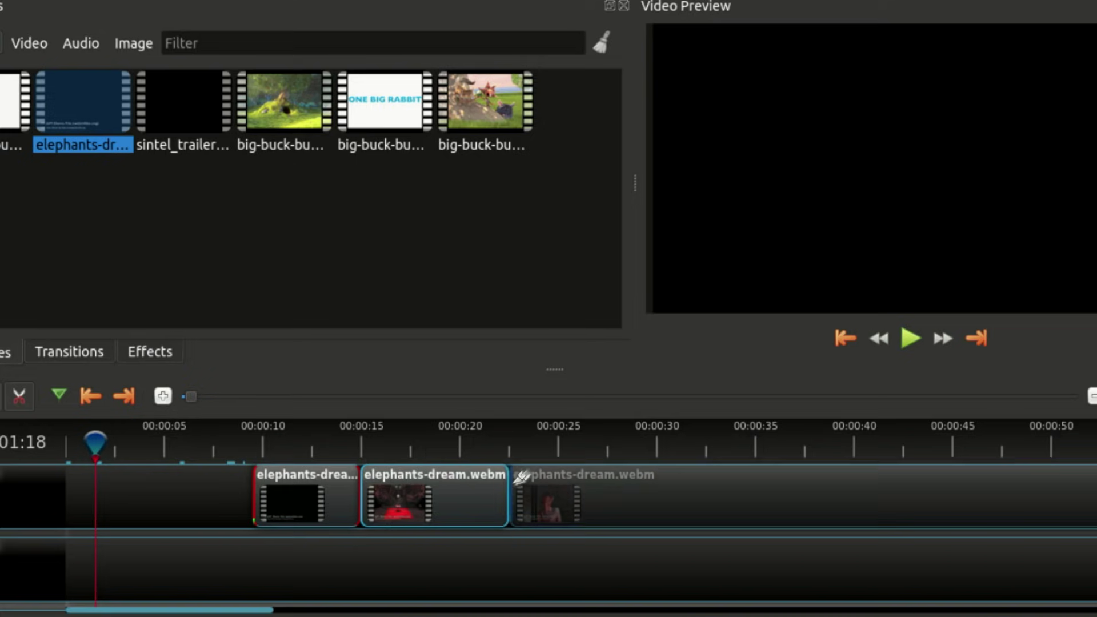
pyautogui.click(642, 479)
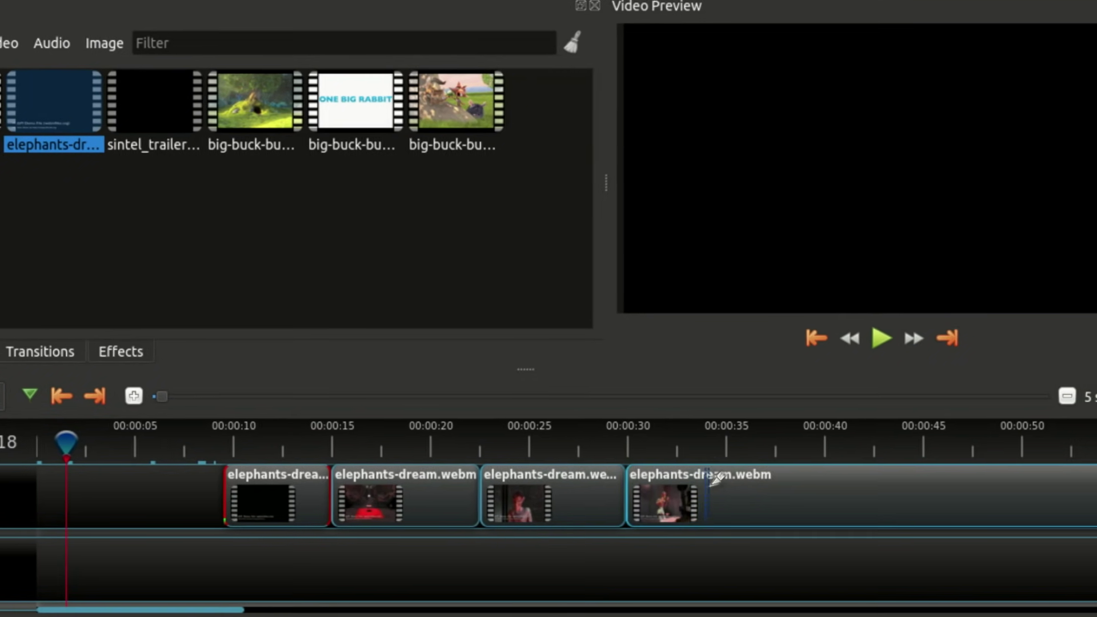
pyautogui.click(776, 480)
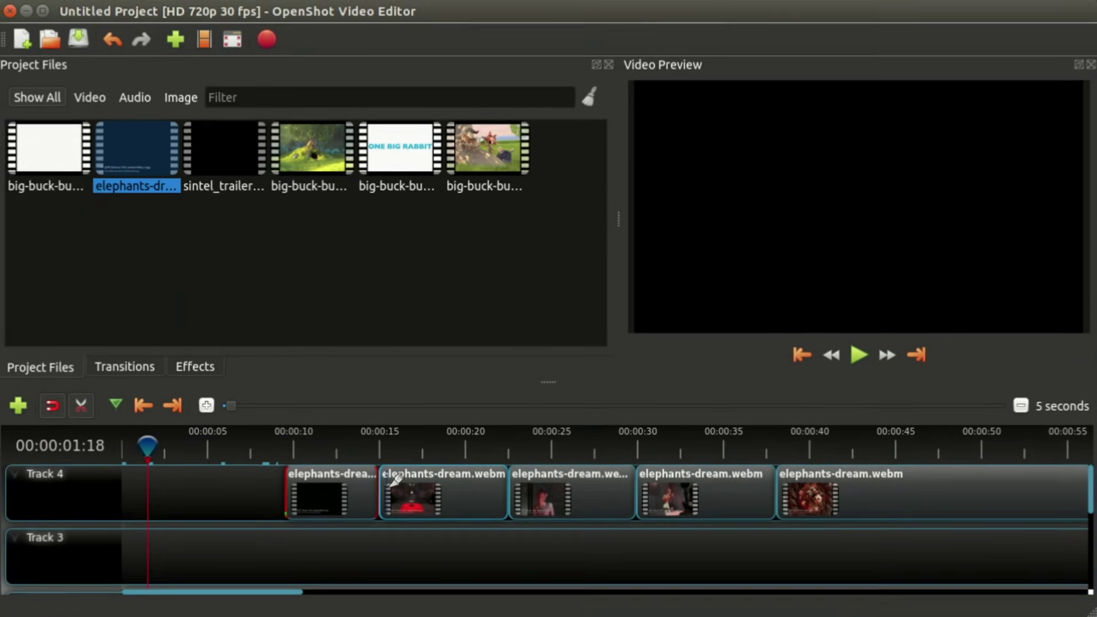
pyautogui.click(84, 406)
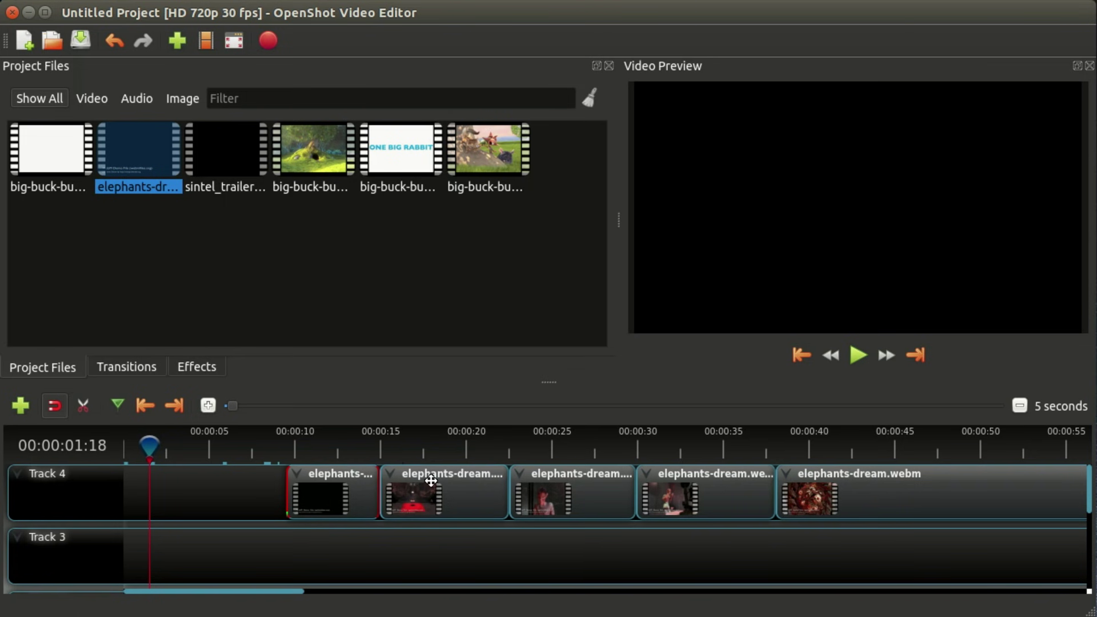